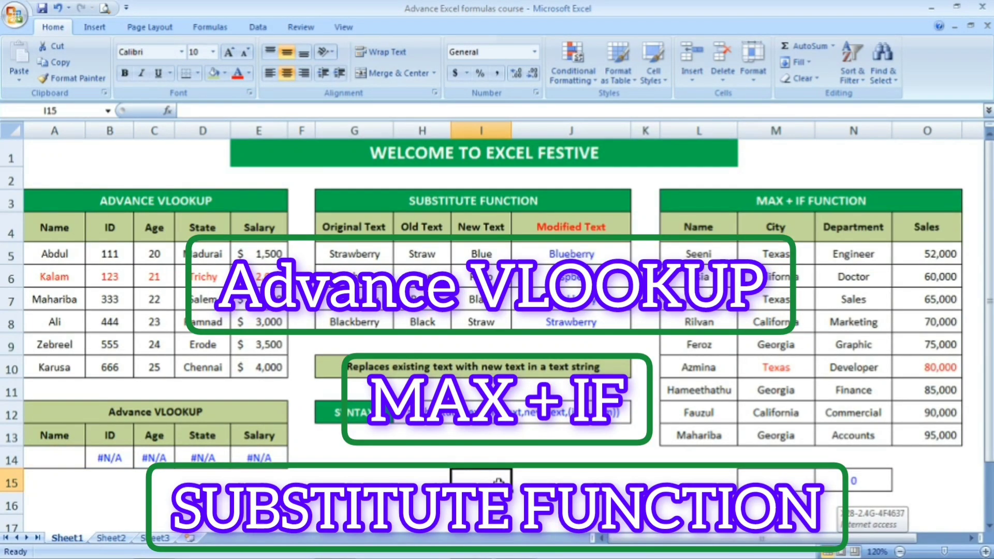
click(213, 195)
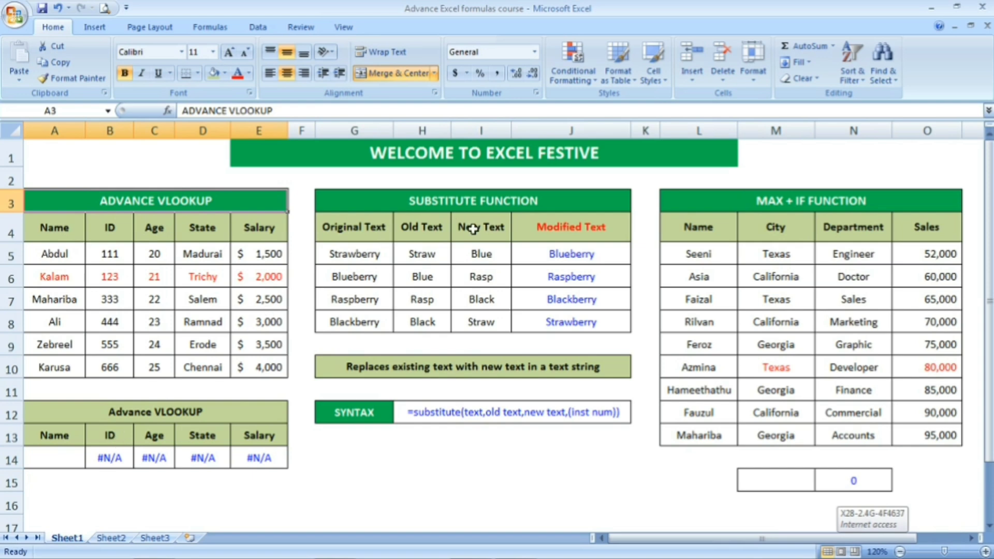
click(501, 199)
click(811, 193)
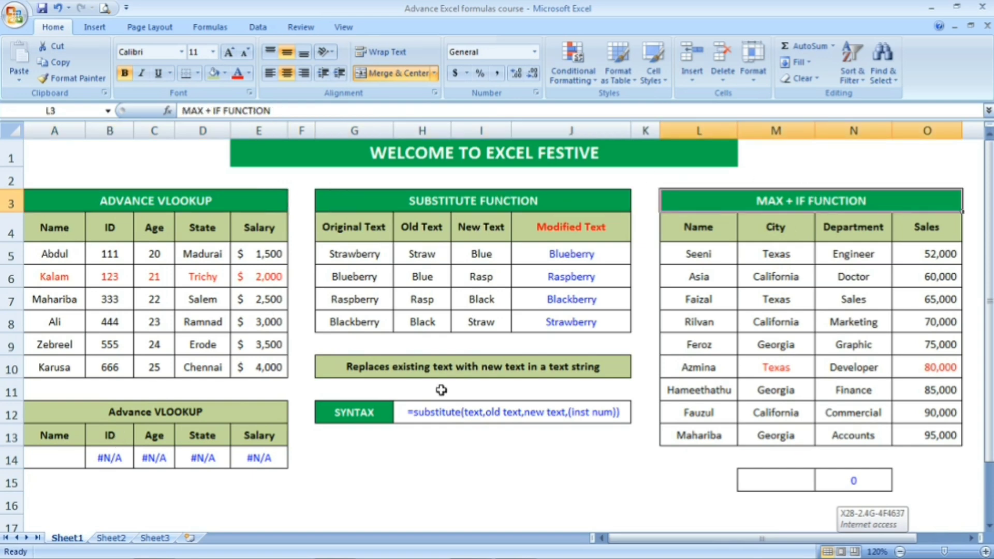
click(176, 220)
click(176, 199)
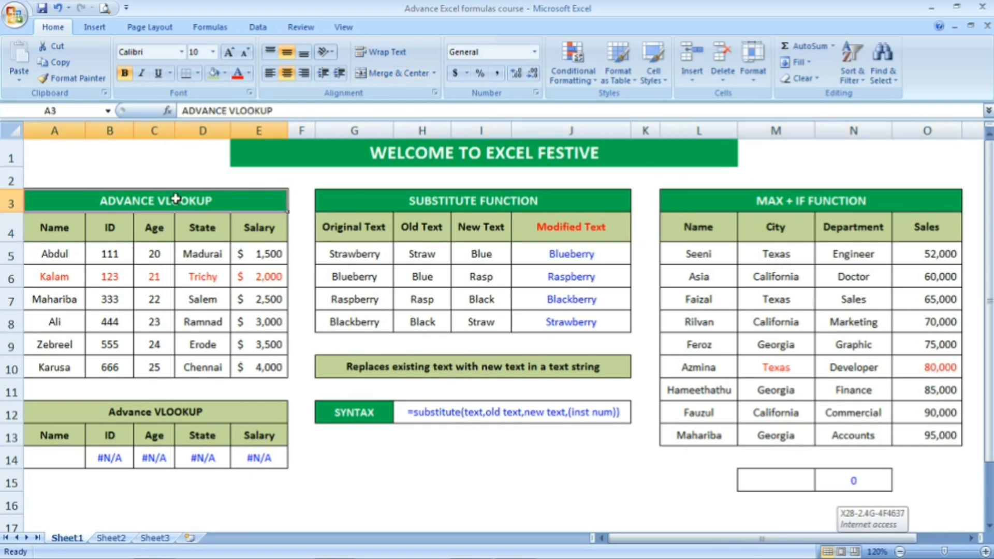
Enter the name from row 6 of the ADVANCE VLOOKUP table in A14 and inspect the looked-up details in B14:E14
click(61, 458)
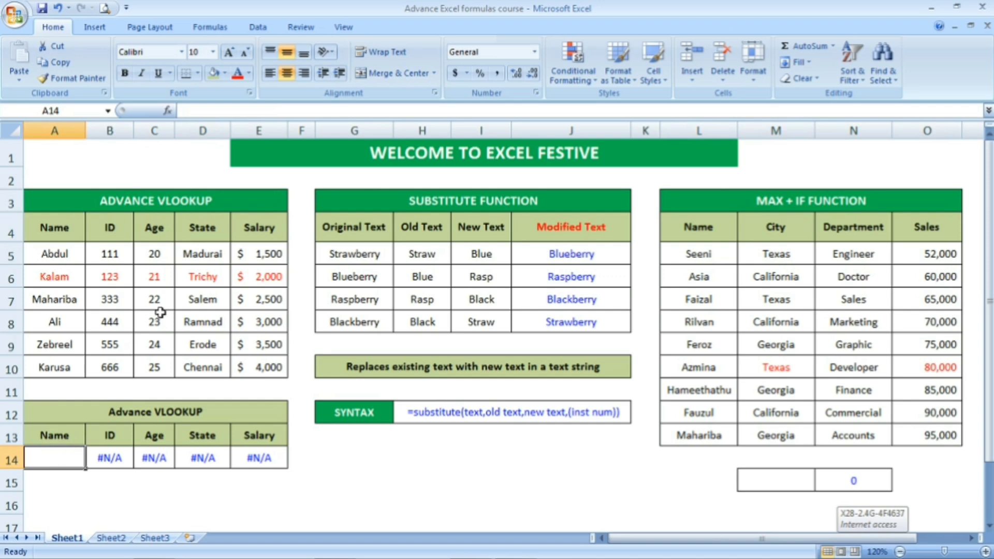
text(Kalam)
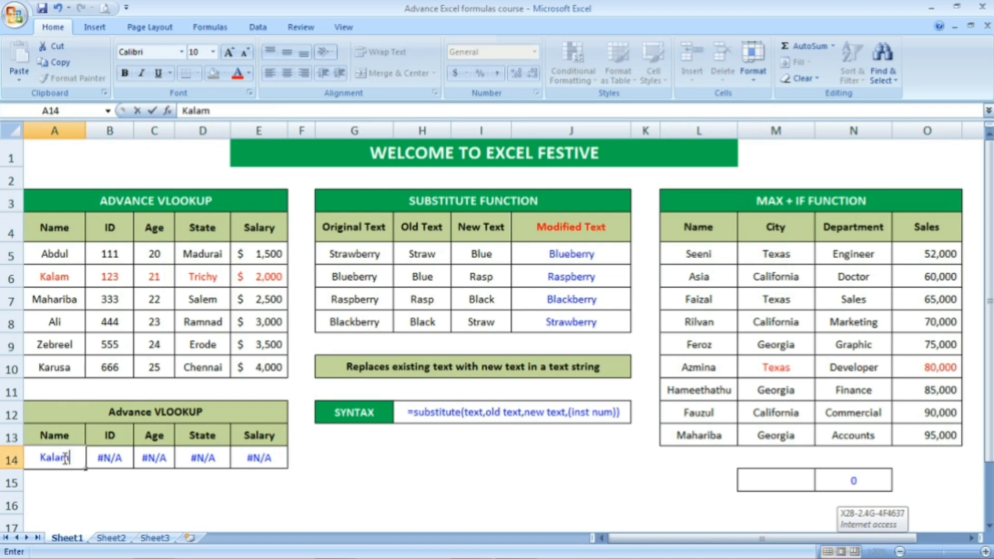
key(Return)
click(62, 458)
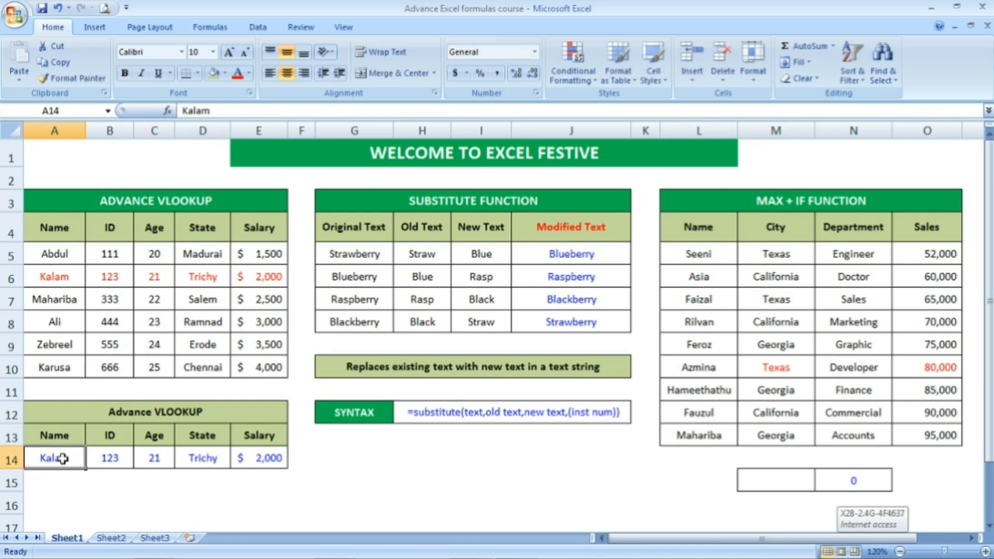
click(122, 272)
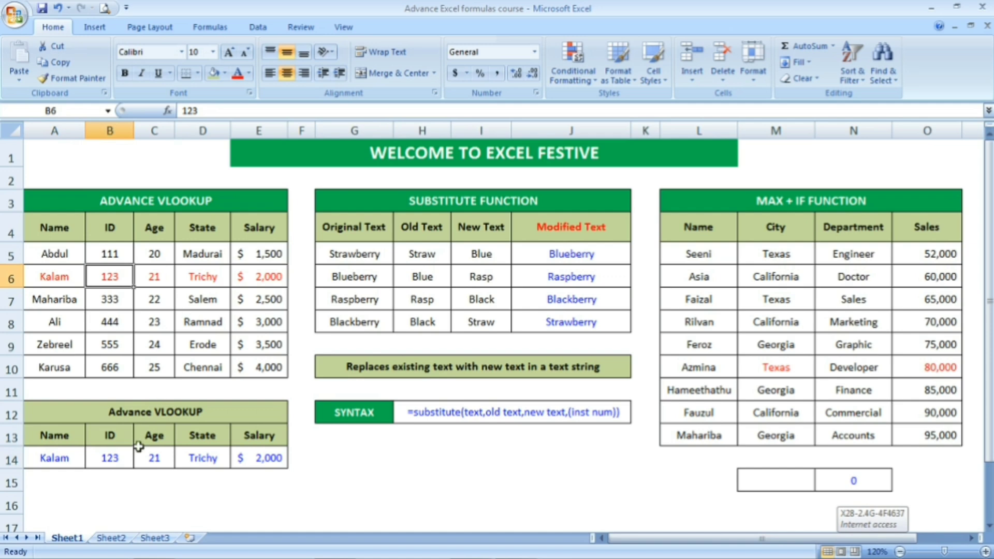
click(114, 452)
key(Right)
key(Right)
key(Right)
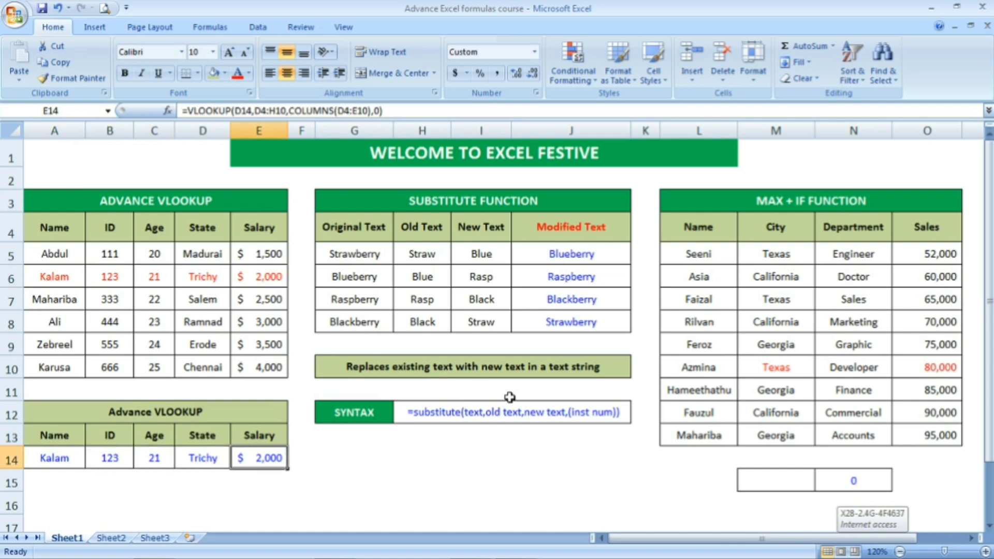
Examine the SUBSTITUTE formulas in J5:J8 and the original, old and new text cells that J5 refers to
click(576, 271)
click(578, 255)
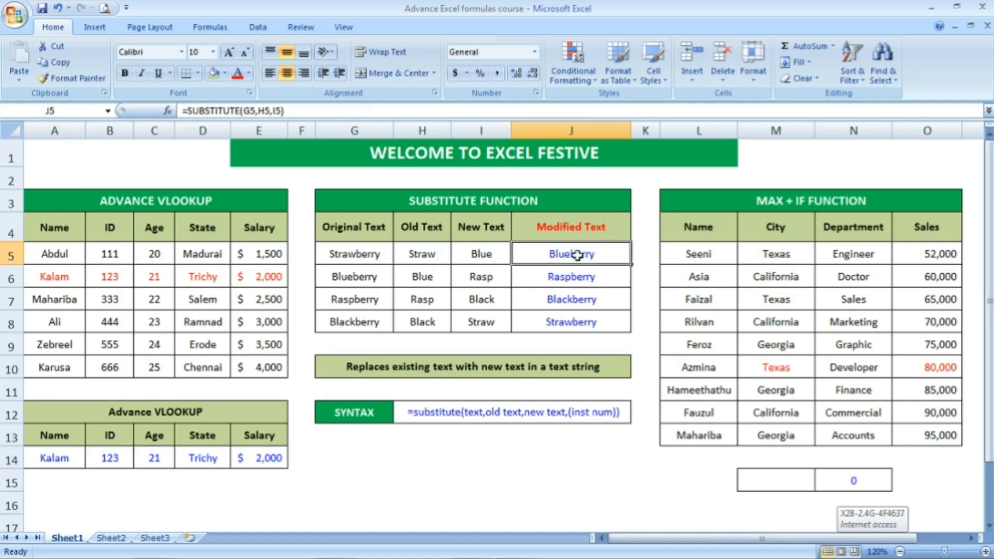
click(362, 256)
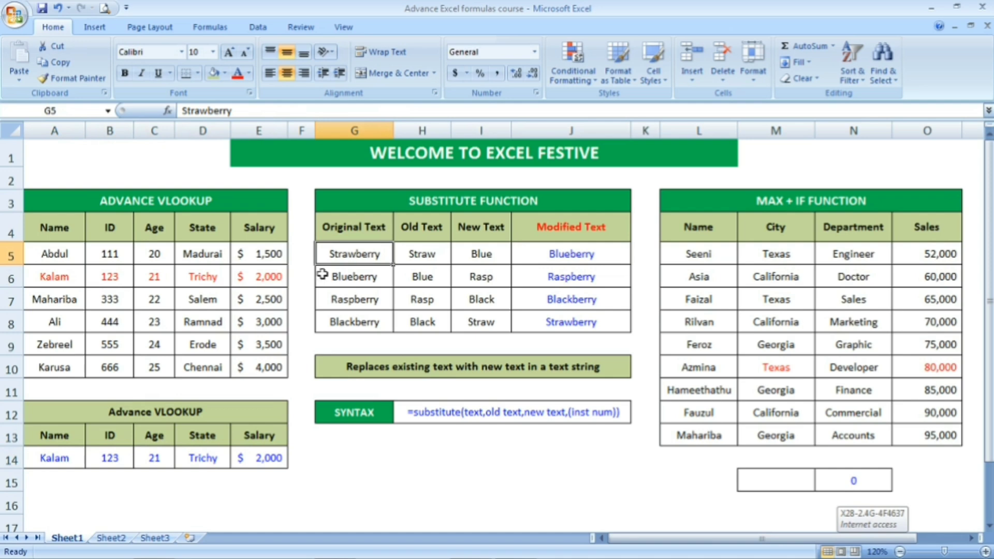
click(426, 259)
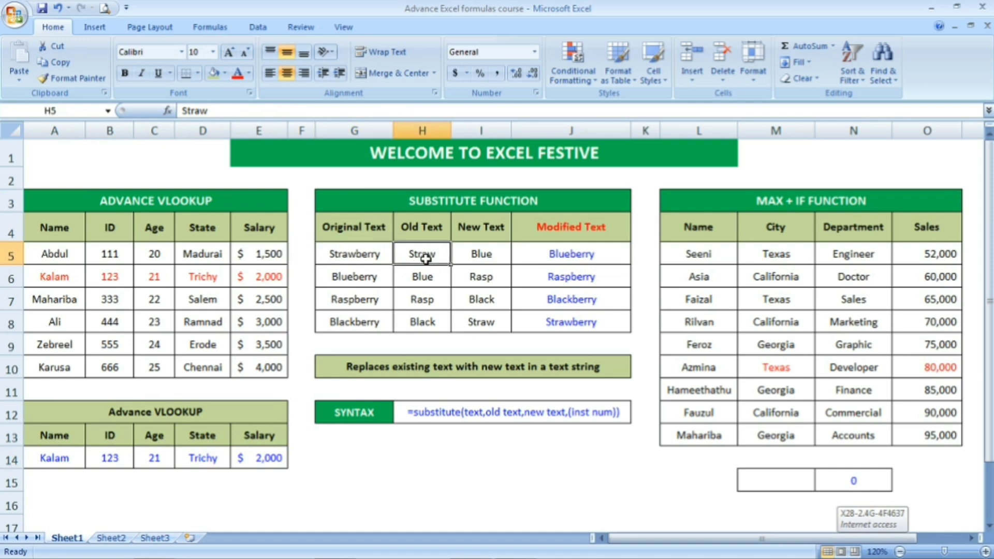
click(486, 258)
click(578, 257)
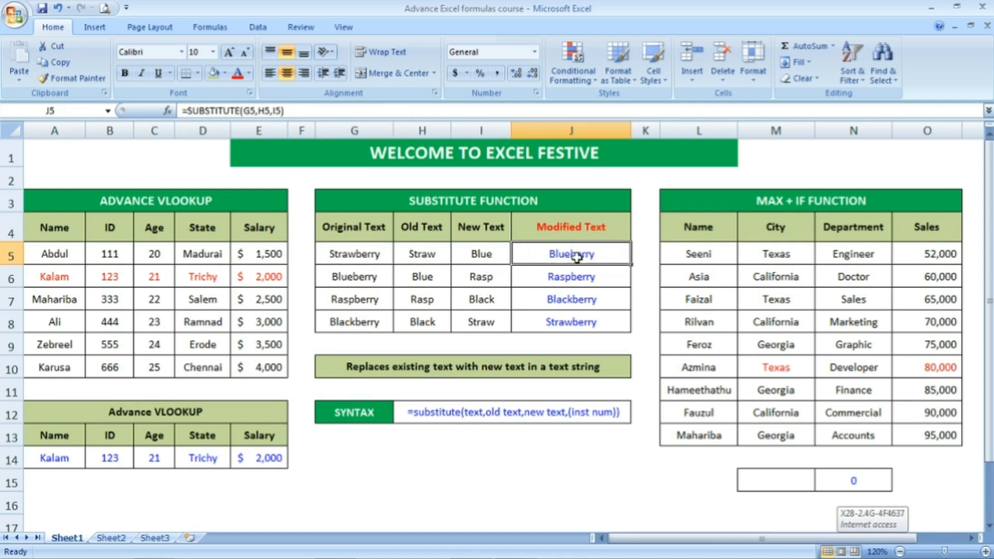
key(Down)
key(Down)
key(Down)
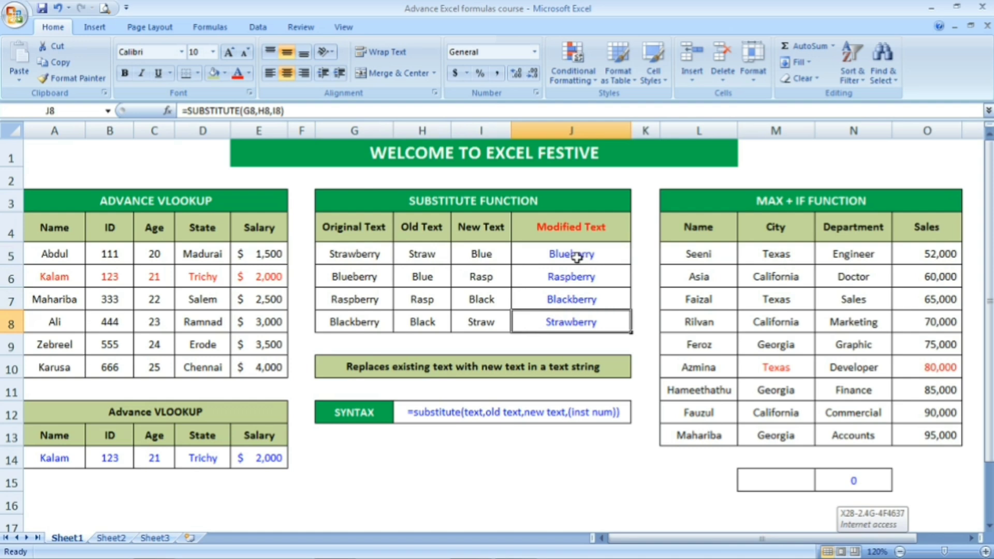
click(587, 247)
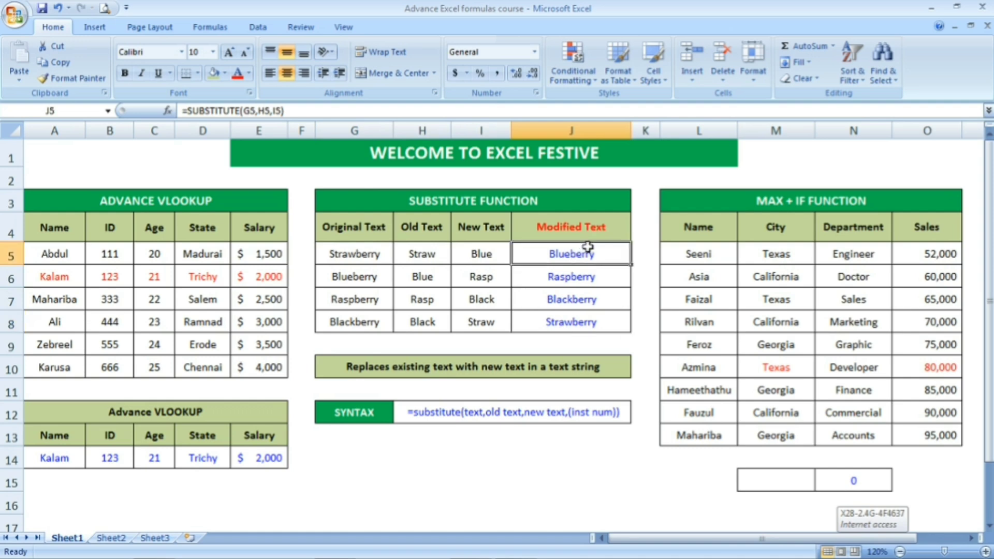
click(520, 204)
Enter Texas as the city criterion in M15 for the MAX + IF example
click(871, 200)
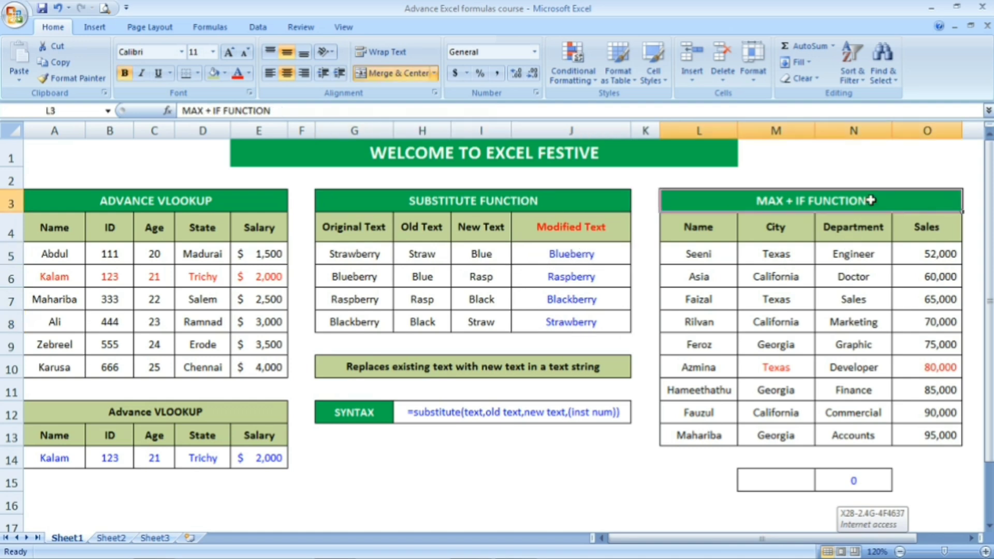
click(798, 485)
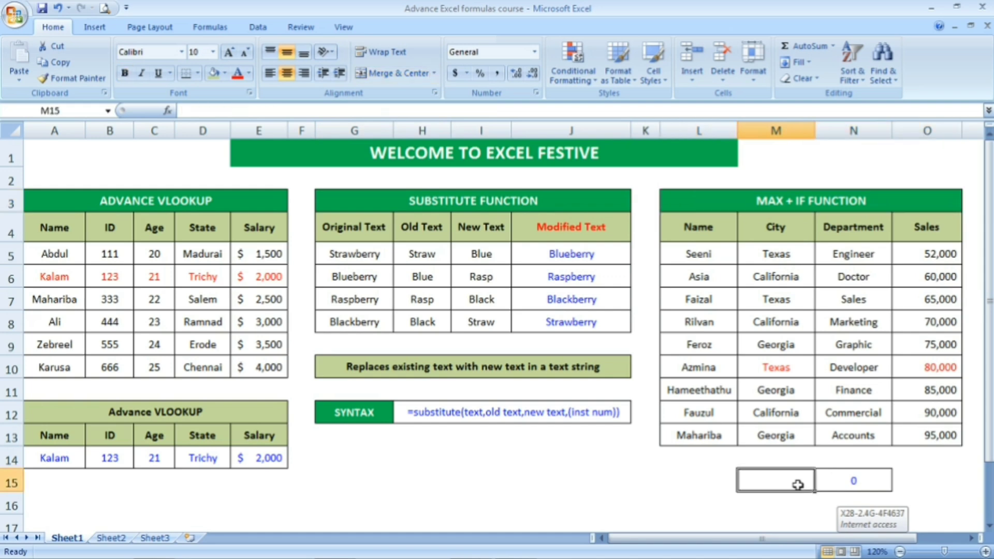
click(786, 368)
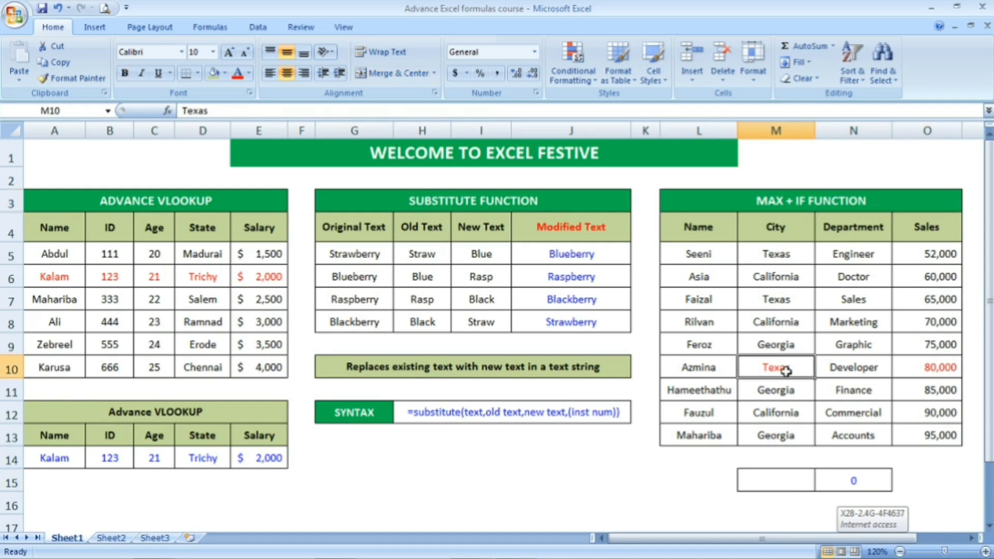
click(796, 301)
click(802, 256)
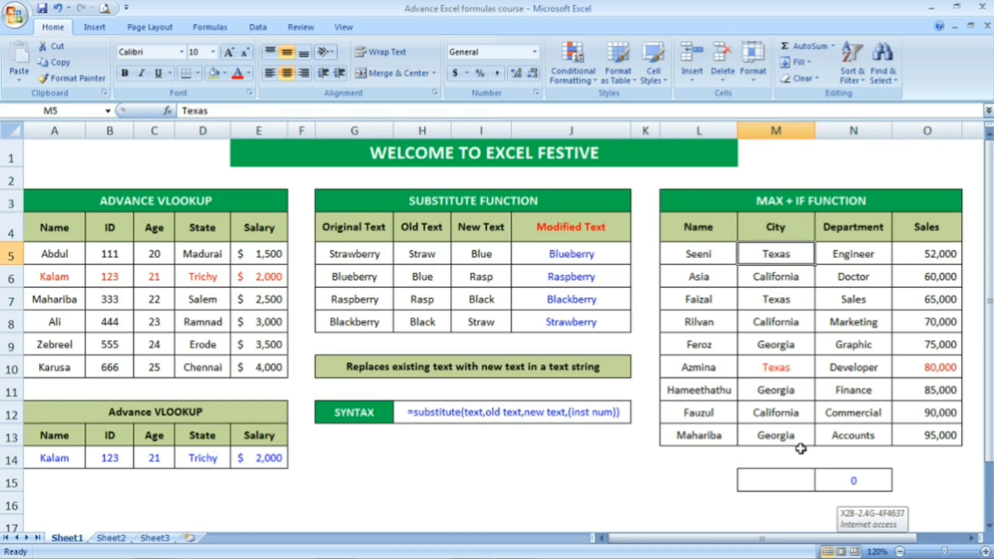
click(792, 480)
text(Tex)
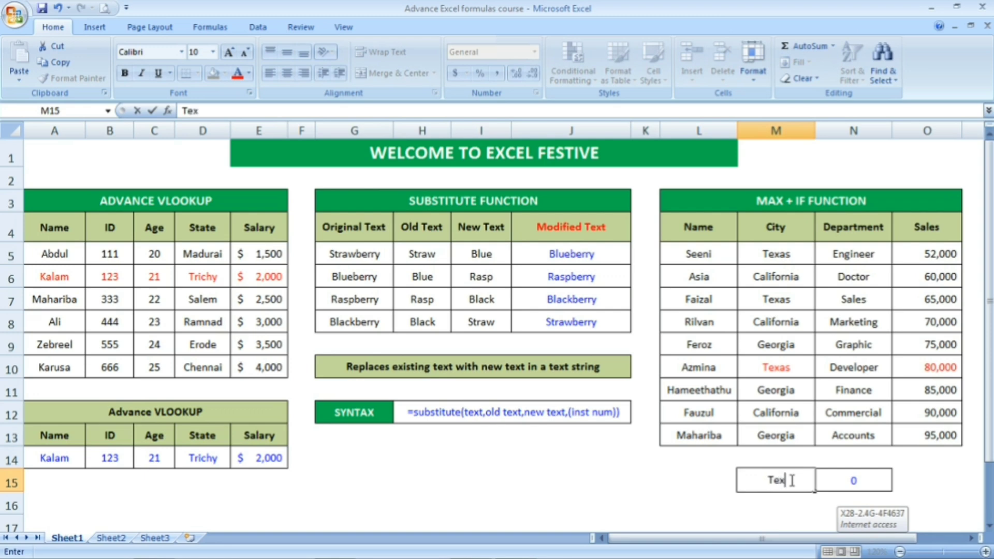
text(as)
key(Return)
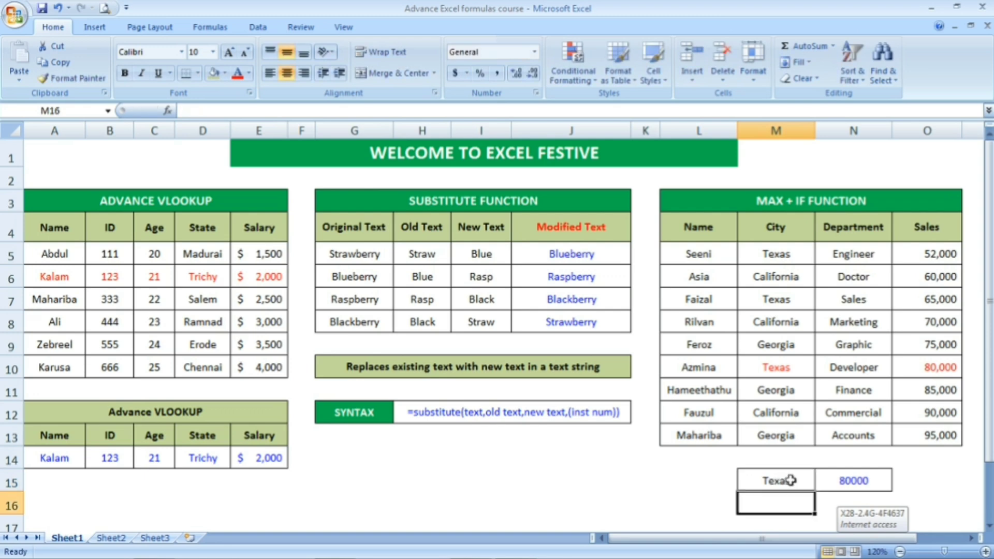
Compare the MAX + IF result in N15 with the Sales figures in O5:O10
click(854, 480)
click(961, 366)
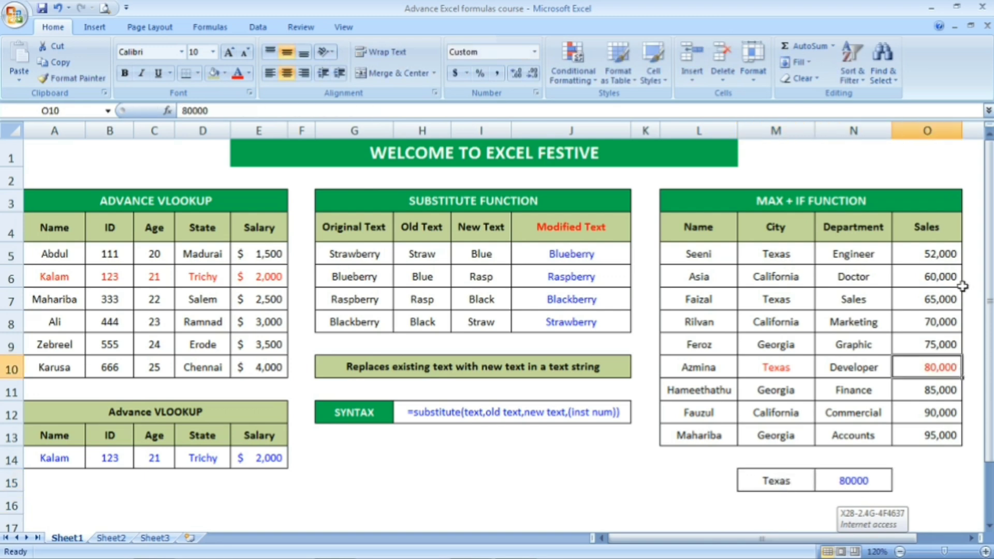
click(927, 299)
drag(934, 254, 939, 367)
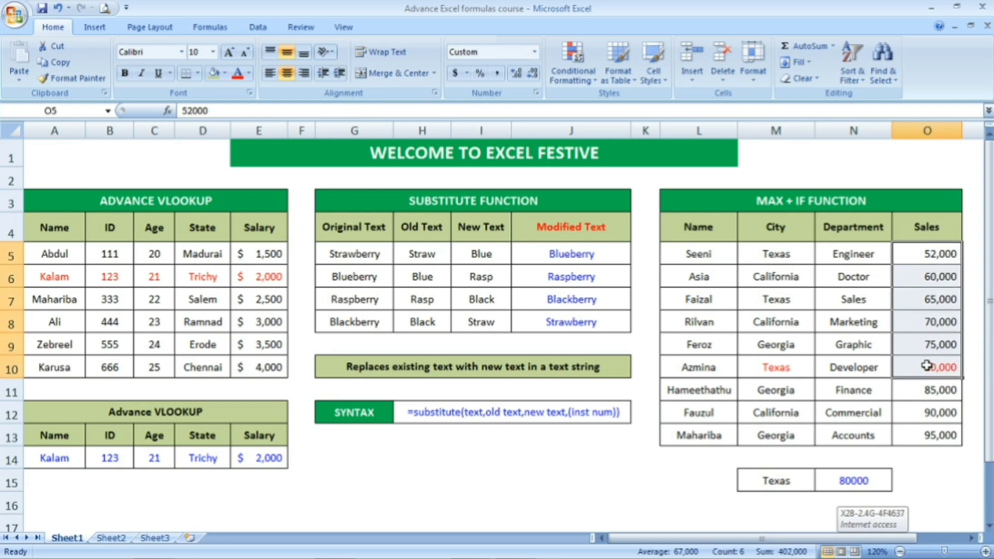
click(940, 367)
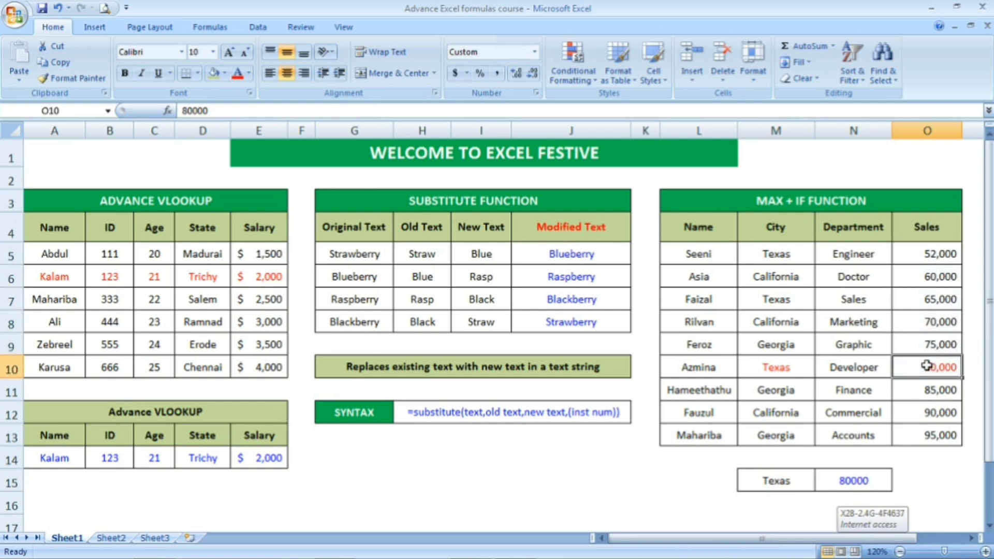
click(661, 474)
click(528, 470)
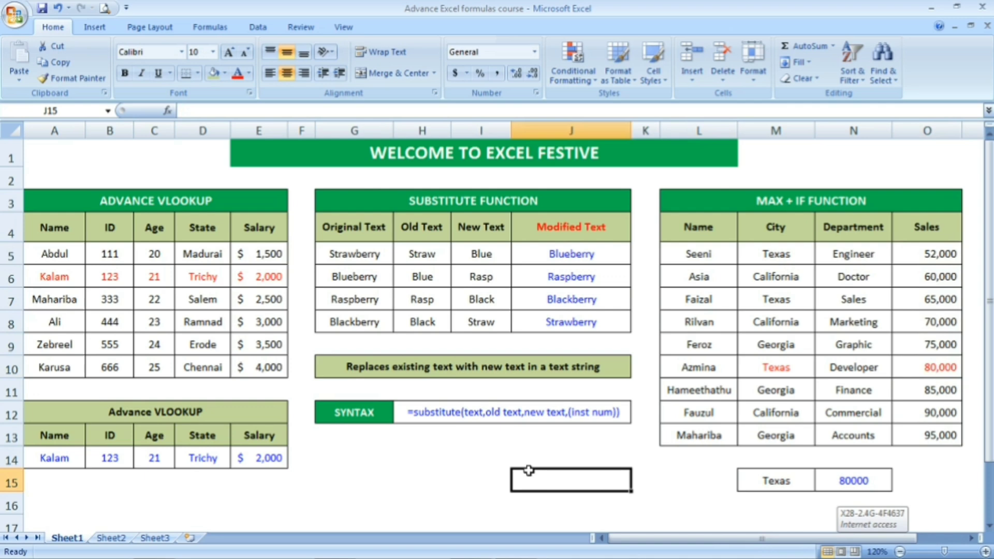
click(400, 475)
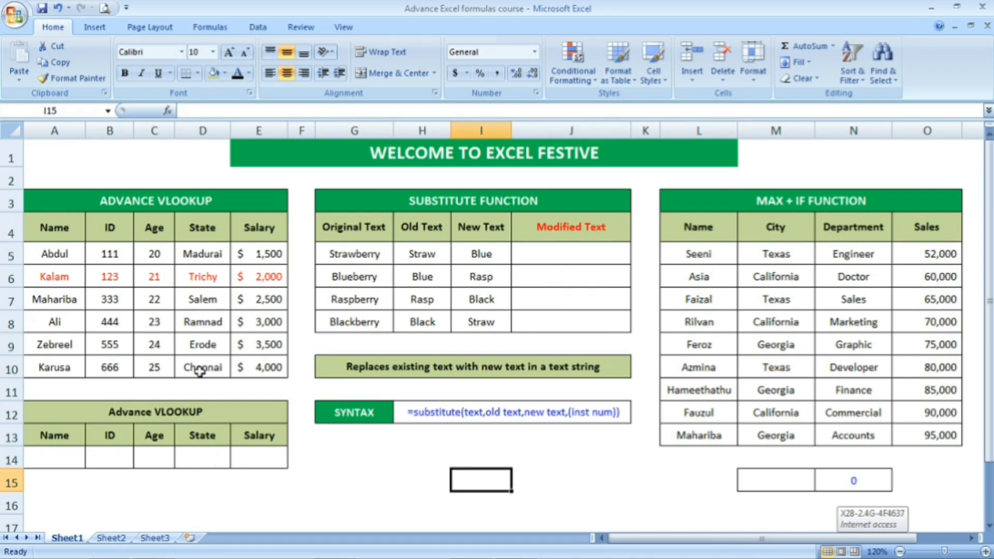
Start a VLOOKUP formula for the selected range B14:E14, with A14 as the lookup value
click(161, 201)
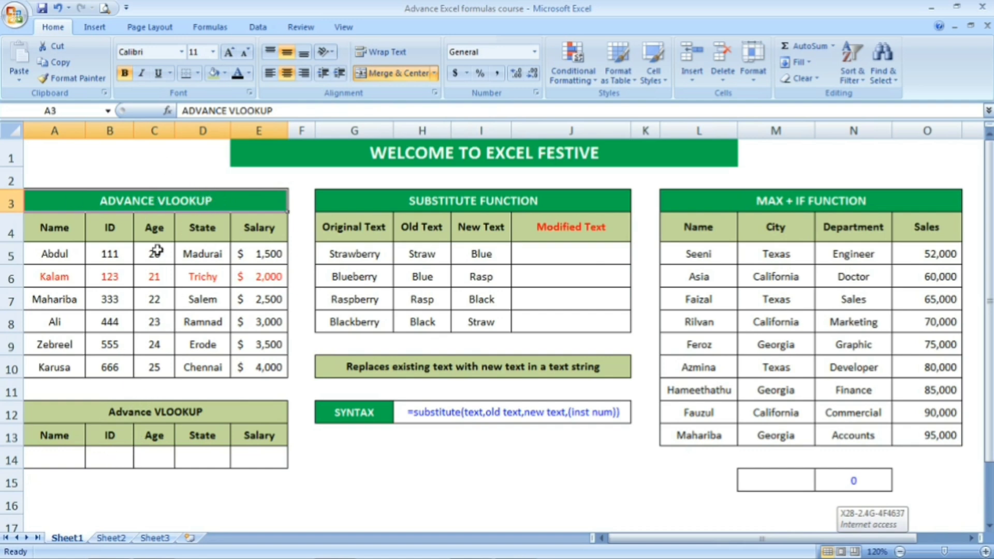
click(96, 457)
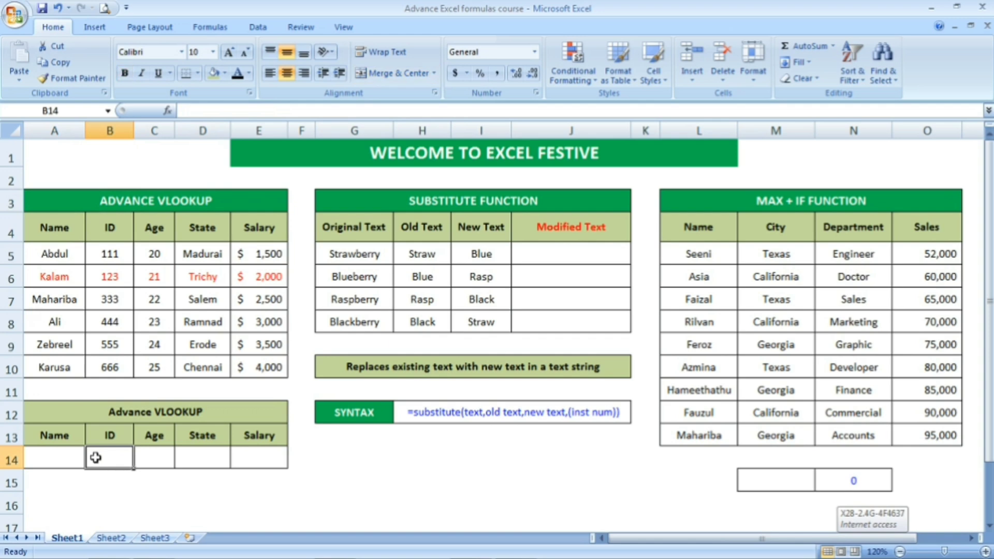
key(shift+Right)
key(shift+Right)
key(shift+Right)
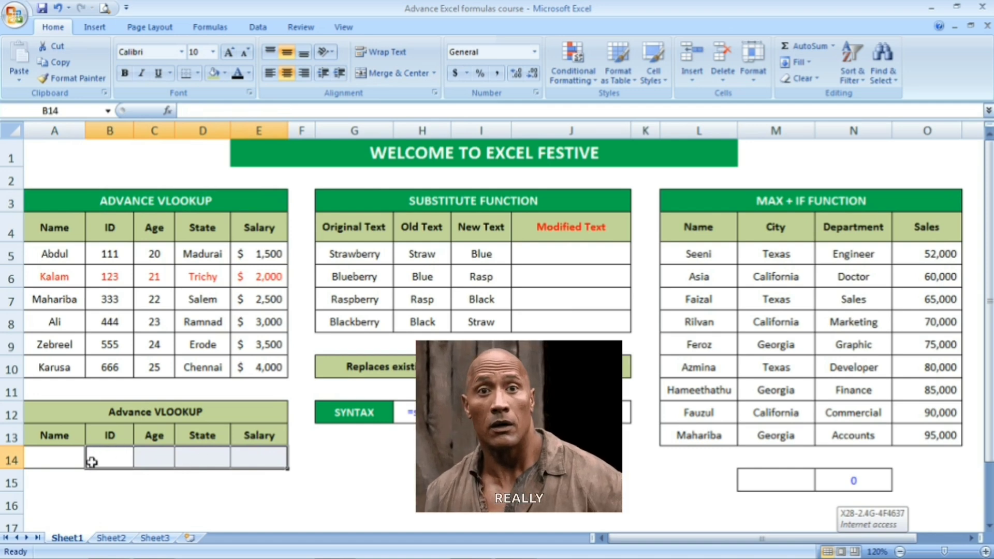
text(=)
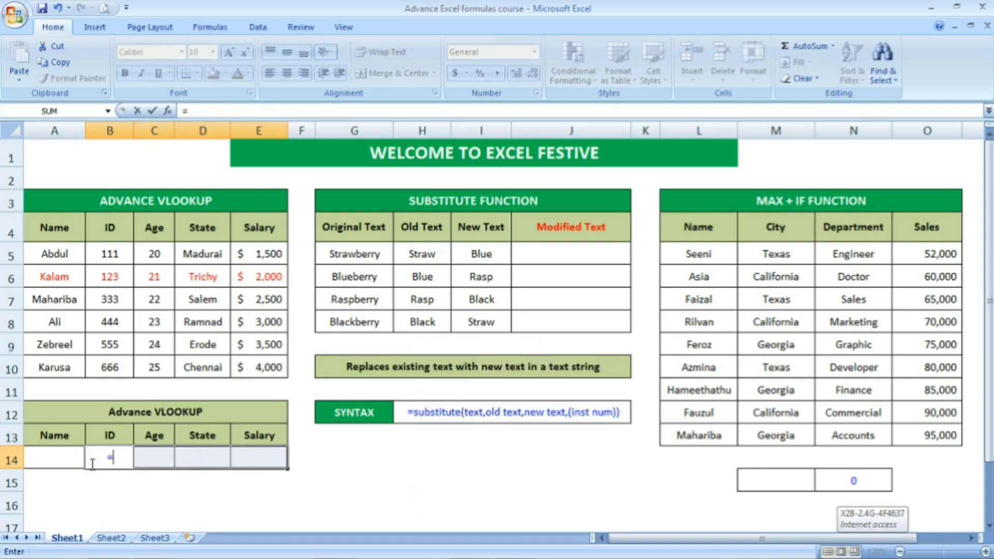
text(vlookup)
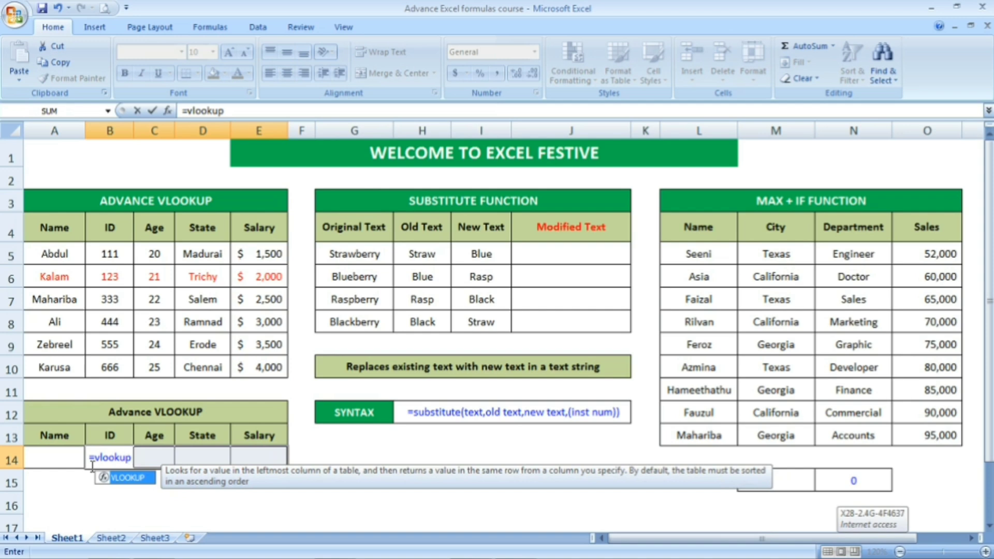
text(()
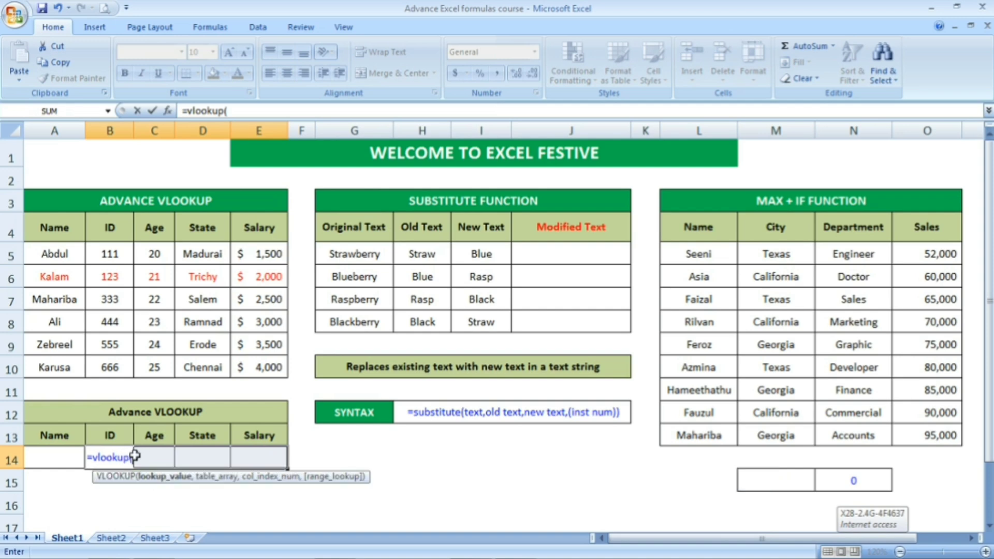
click(45, 459)
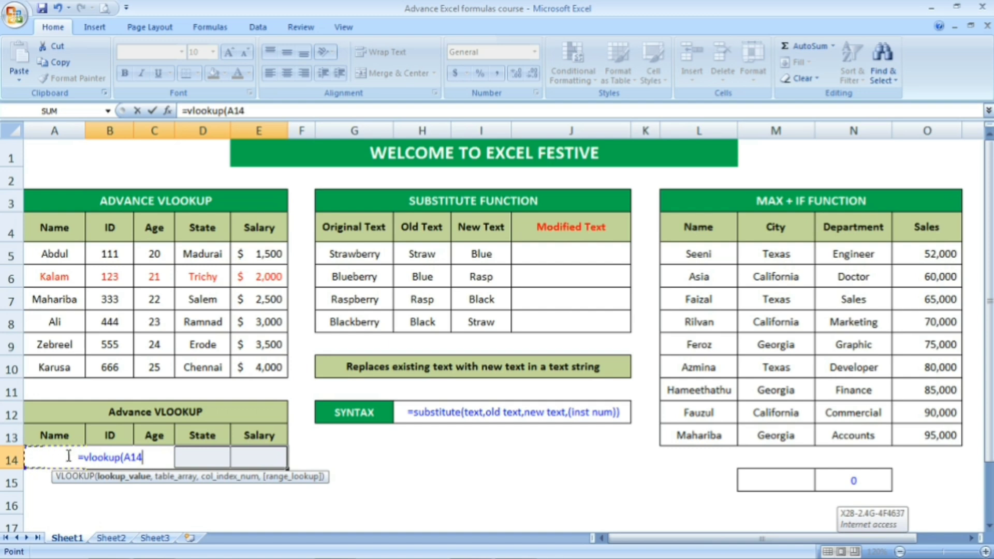
text(,)
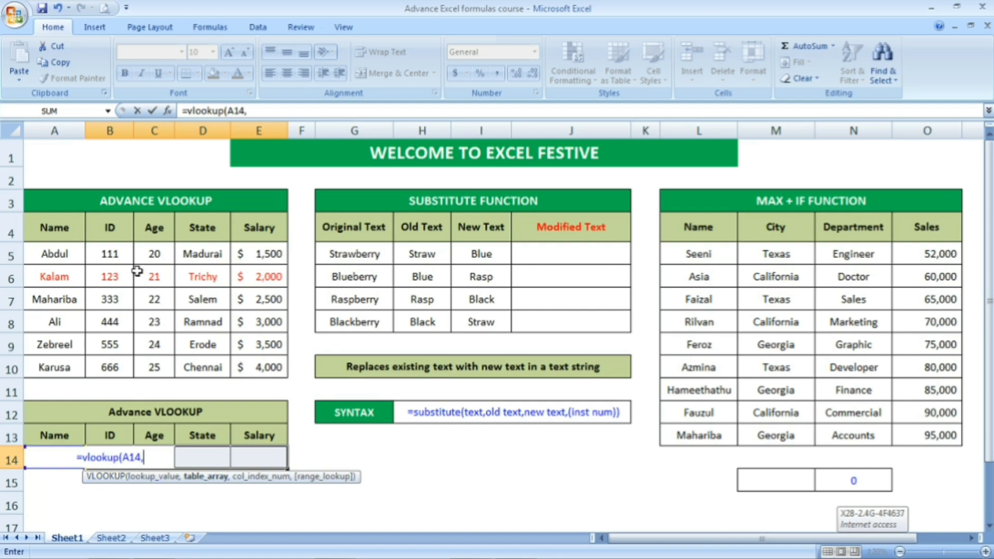
Add the ADVANCE VLOOKUP table range A4:E10 as the formula's table array
click(64, 225)
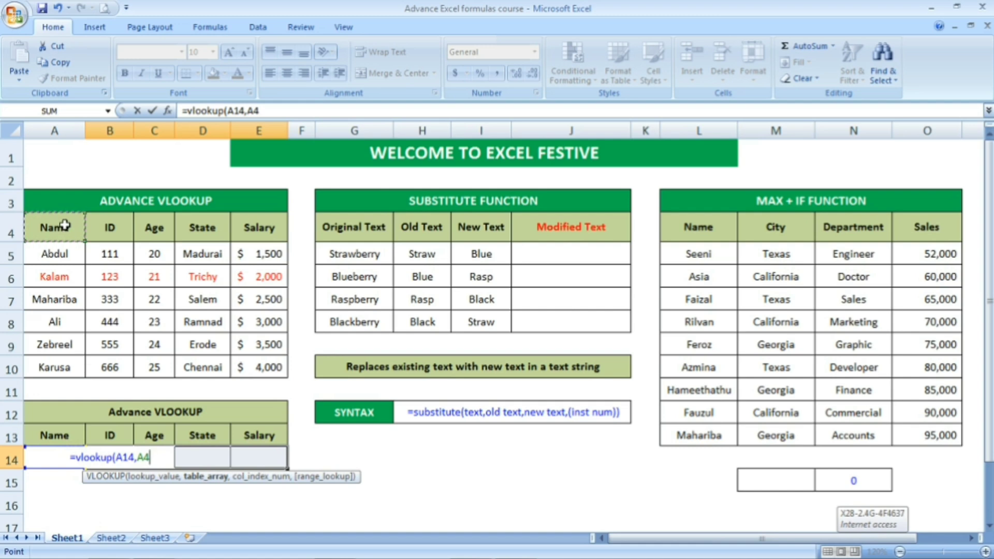
key(ctrl+shift+Right)
key(ctrl+shift+Down)
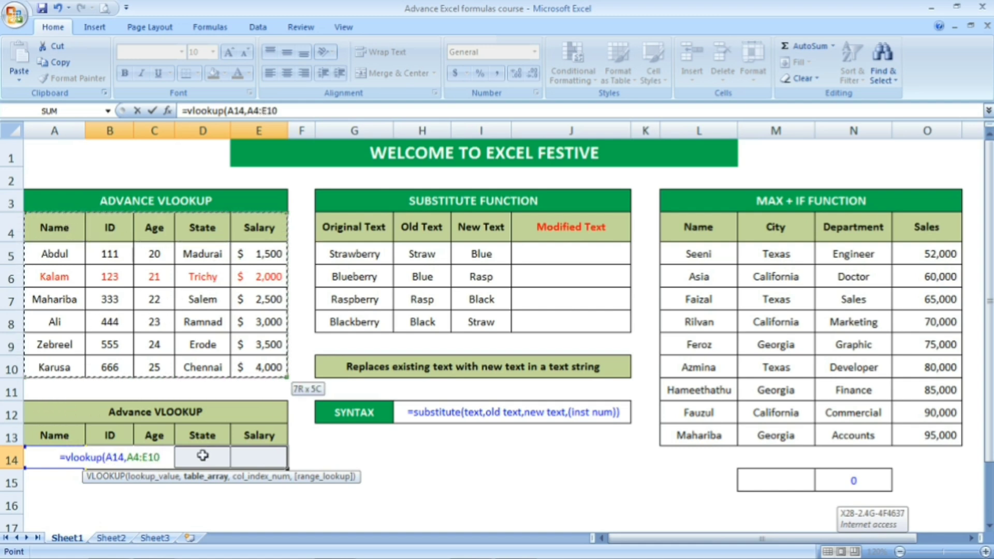
Add COLUMNS(A4:B10) as the column index argument of the VLOOKUP formula
text(,)
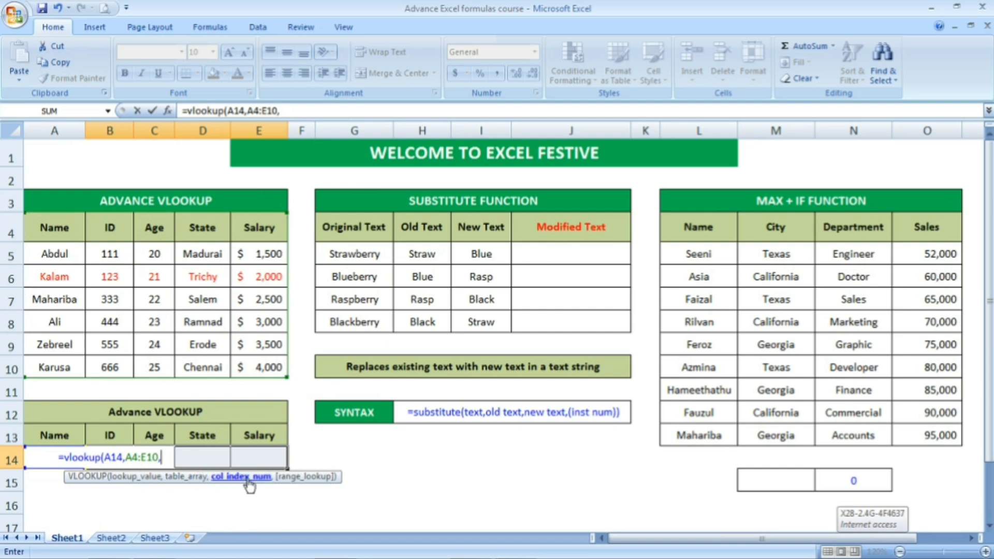
text(columns)
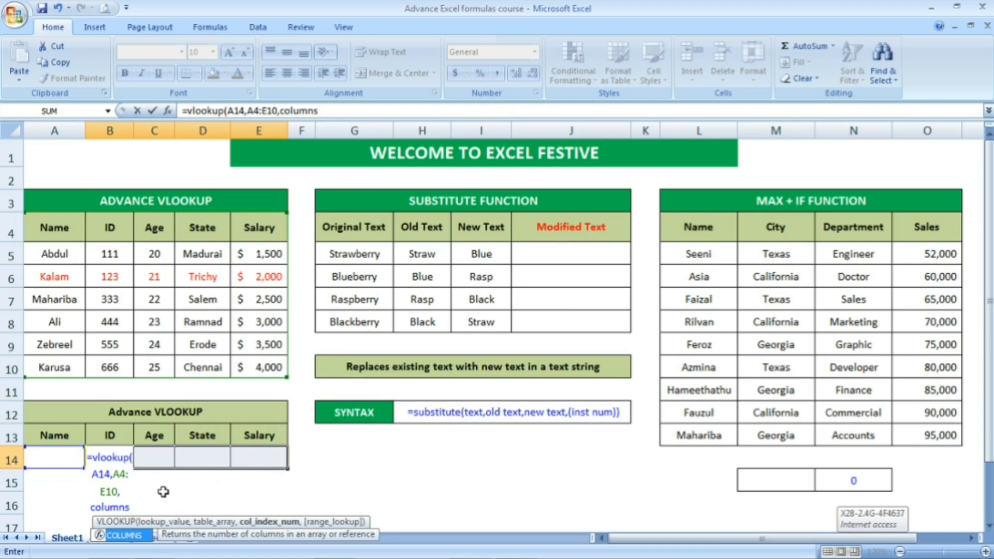
text(()
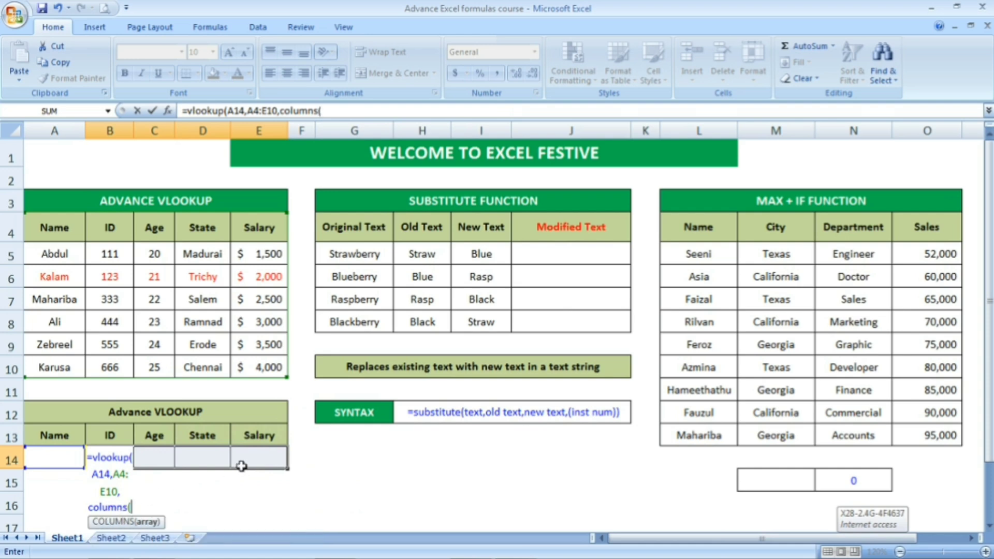
drag(74, 224, 110, 367)
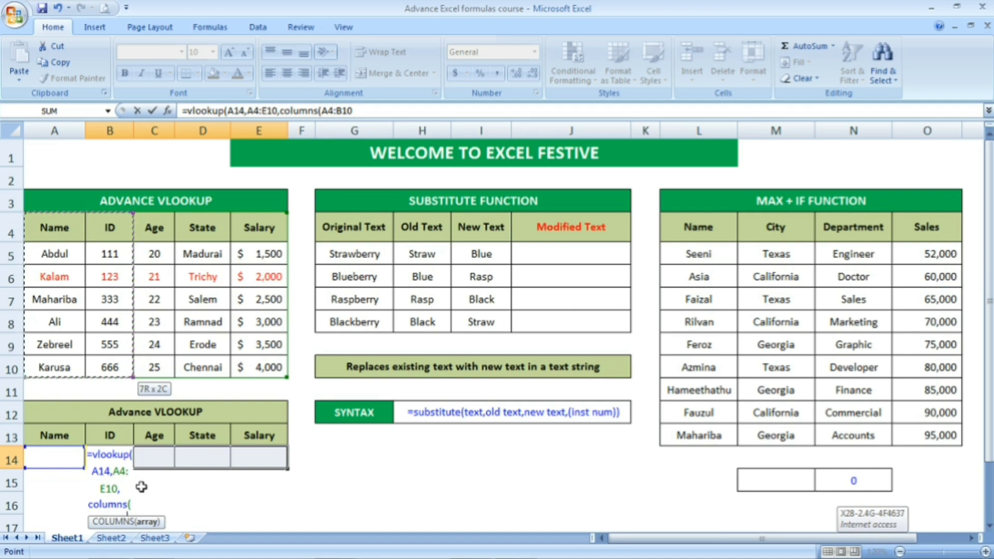
text())
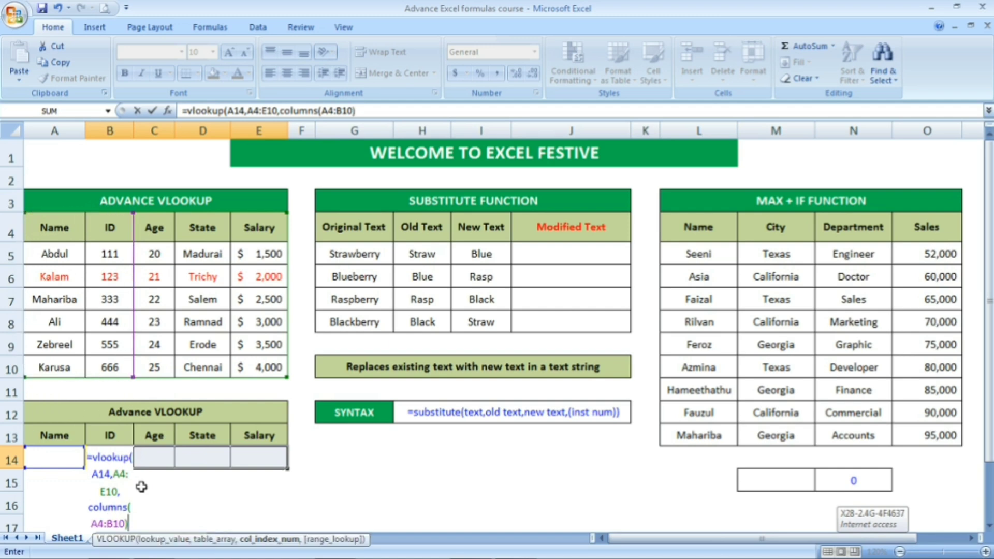
Finish the VLOOKUP with 0 for an exact match, fill it into all of B14:E14, and check the formulas in C14:E14
text(,)
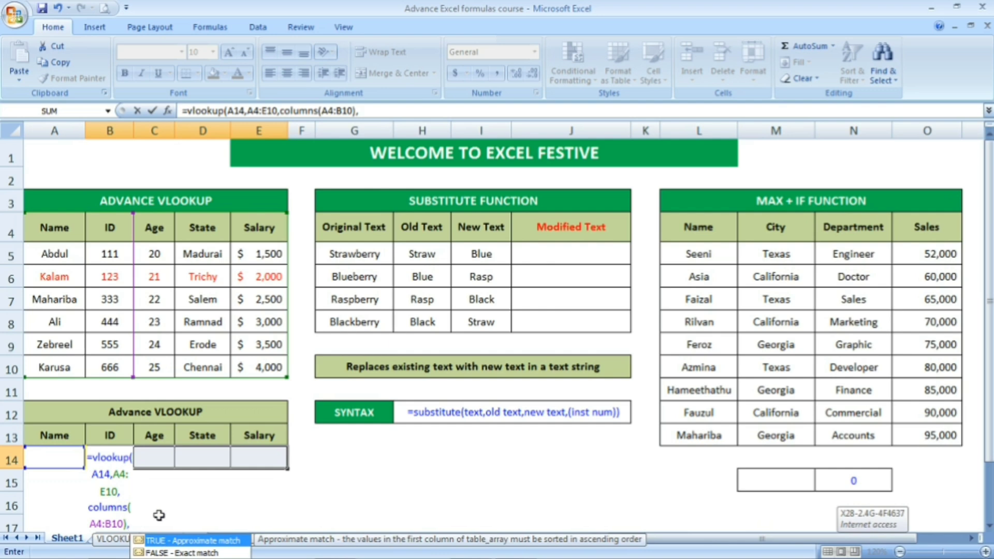
text(0))
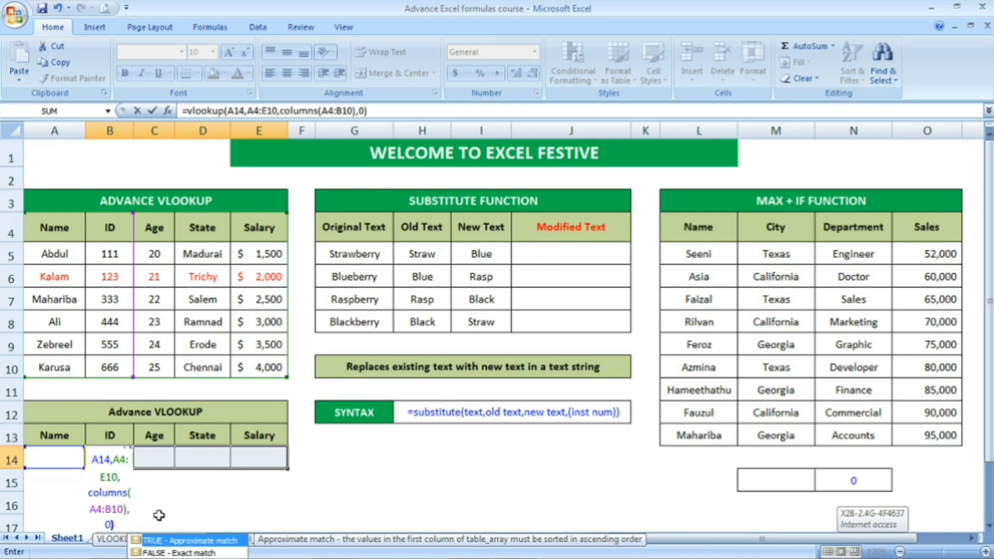
click(109, 523)
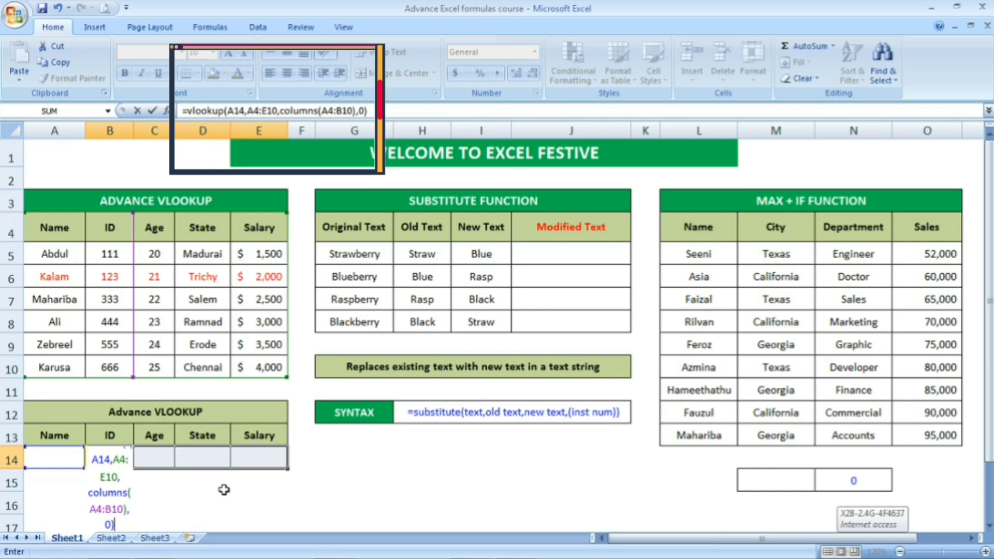
key(ctrl+Return)
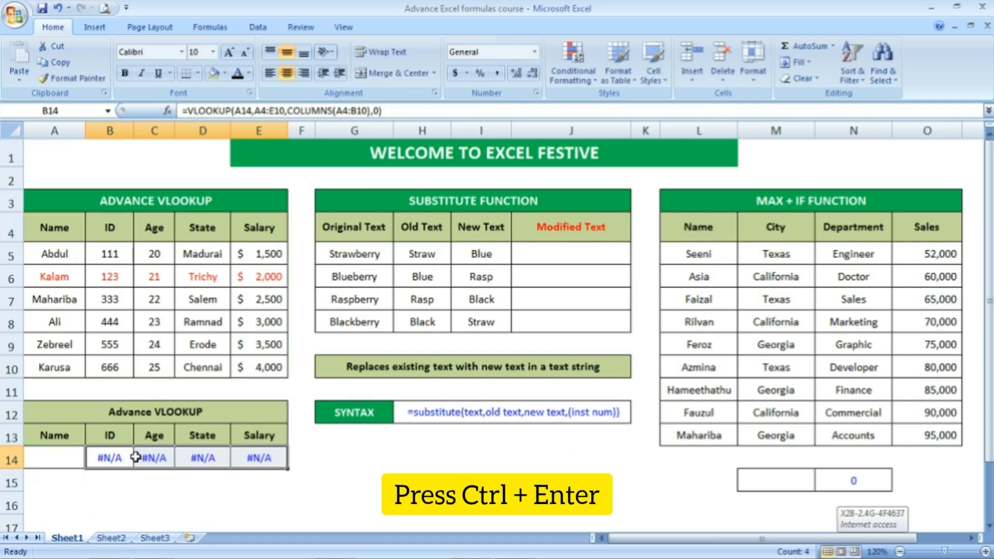
click(153, 459)
click(200, 459)
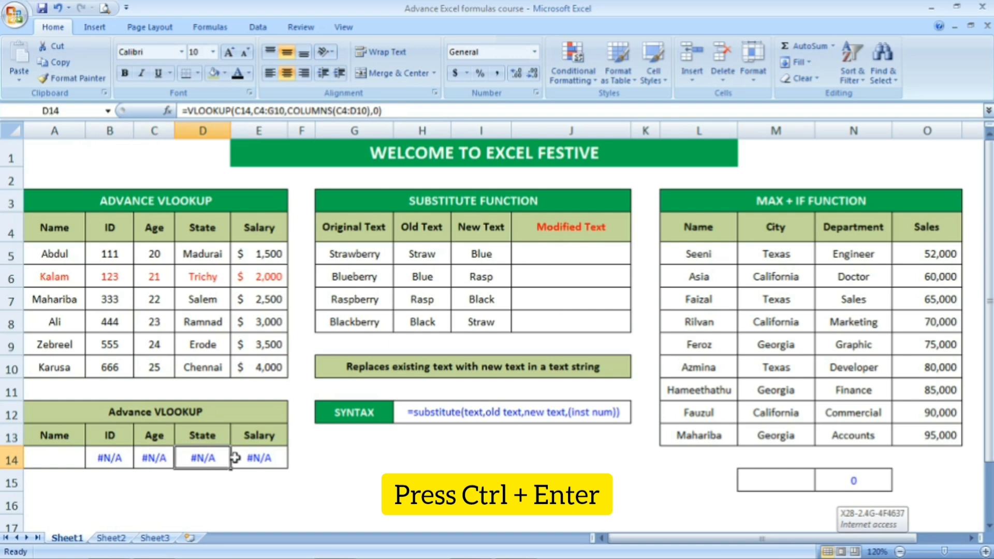
click(249, 458)
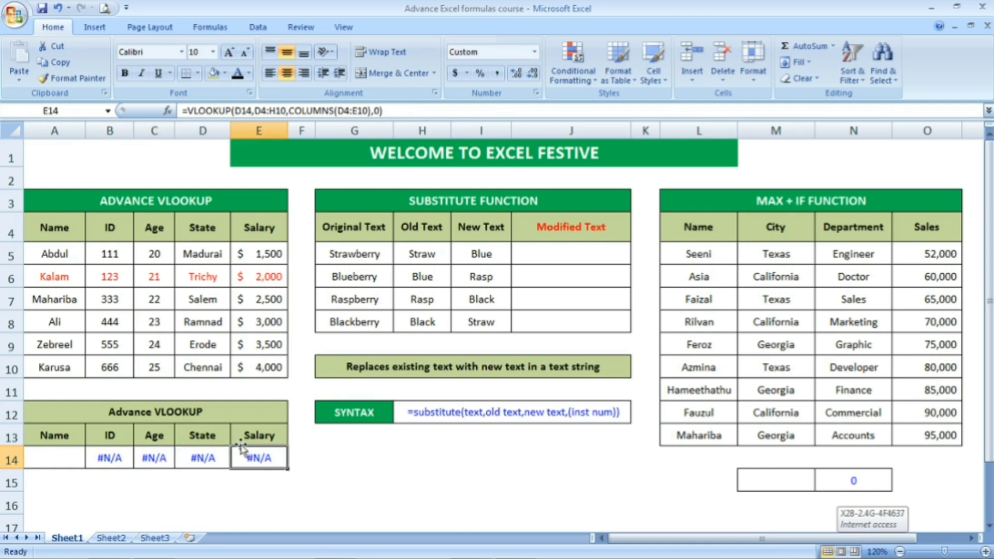
Enter the name from A6 as the lookup value in A14
click(58, 456)
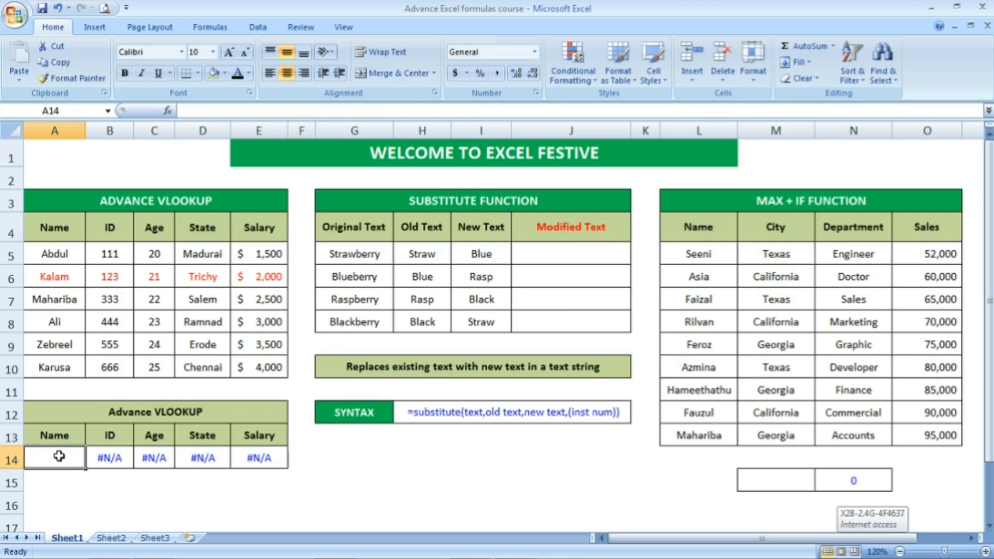
text(Kalam)
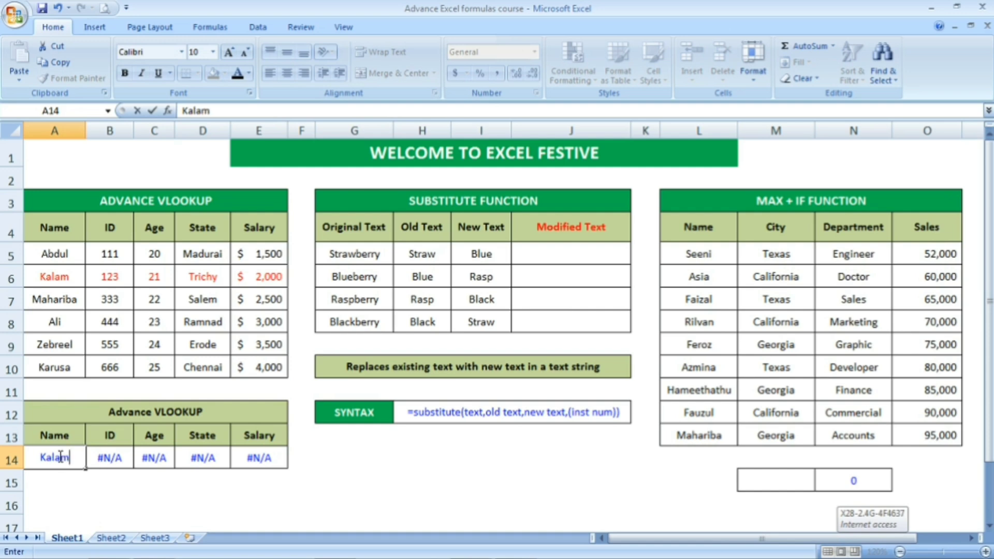
key(Return)
double_click(60, 456)
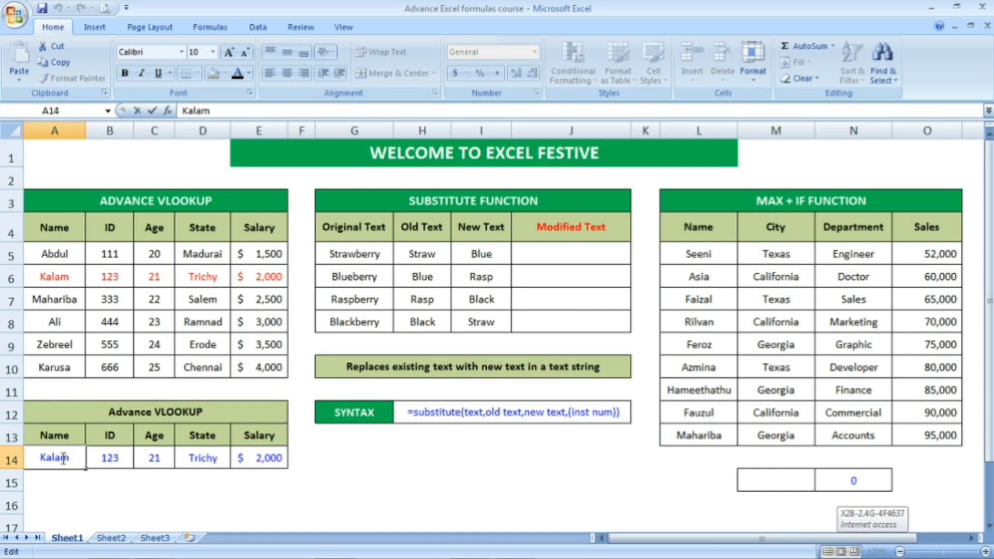
Compare the looked-up ID, age, state and salary in B14:E14 with the source record in row 6
click(130, 278)
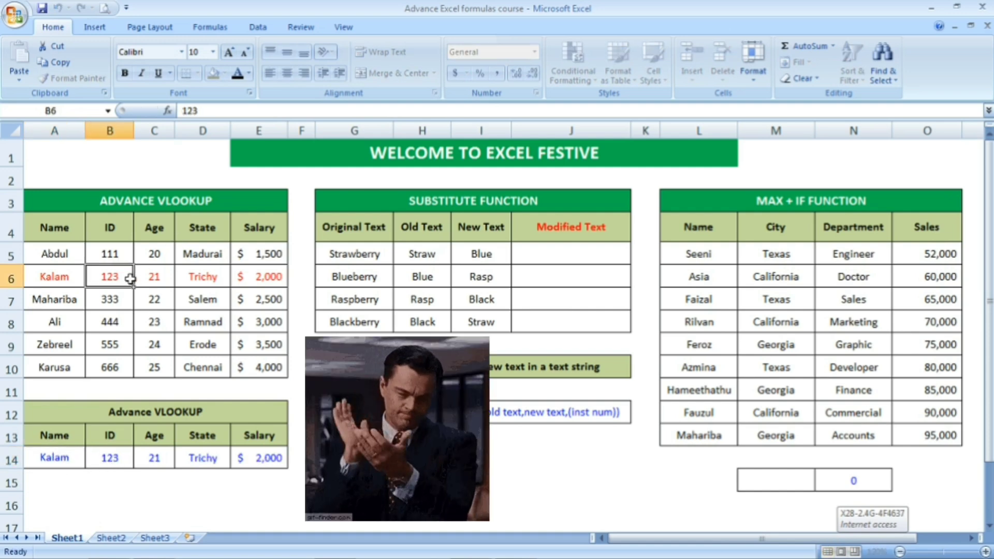
click(118, 457)
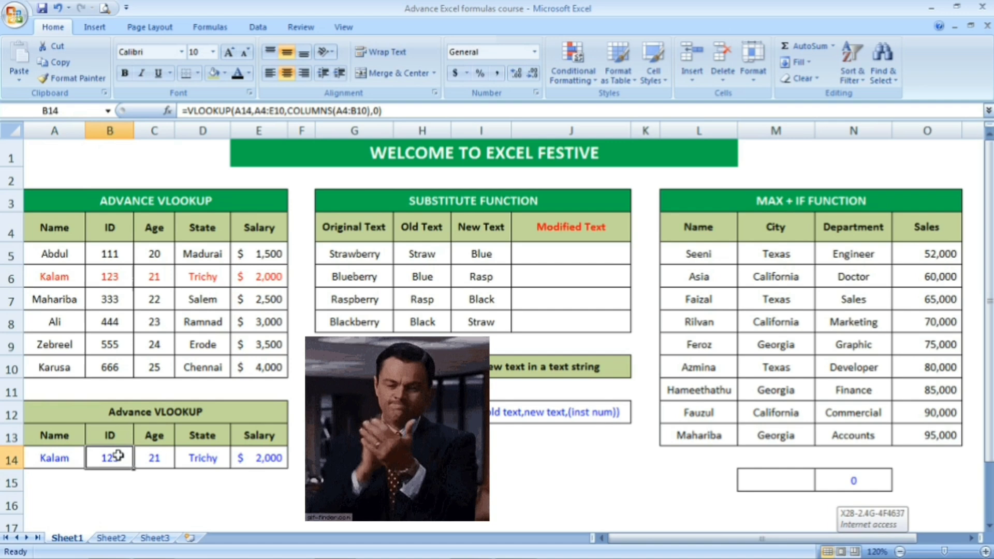
click(151, 461)
click(195, 456)
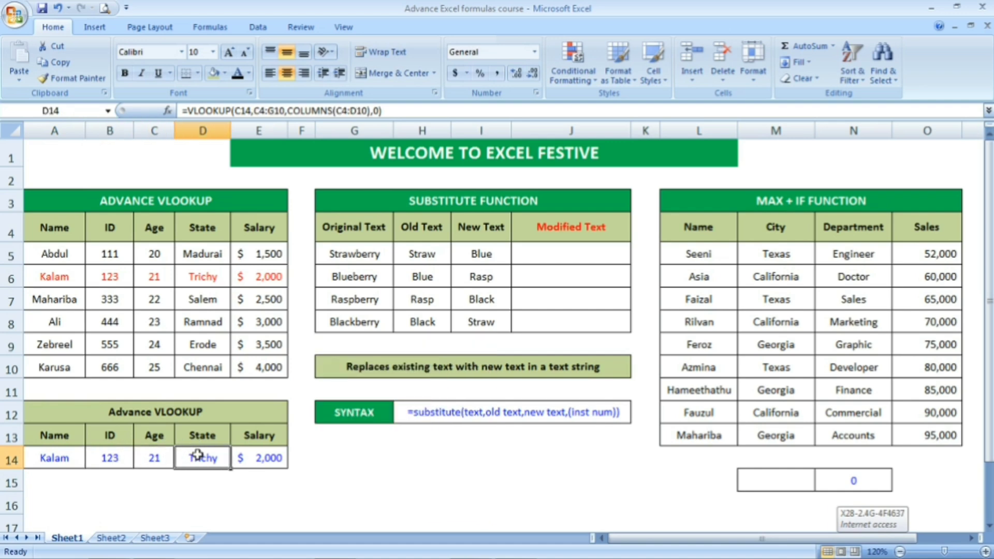
click(242, 456)
click(252, 278)
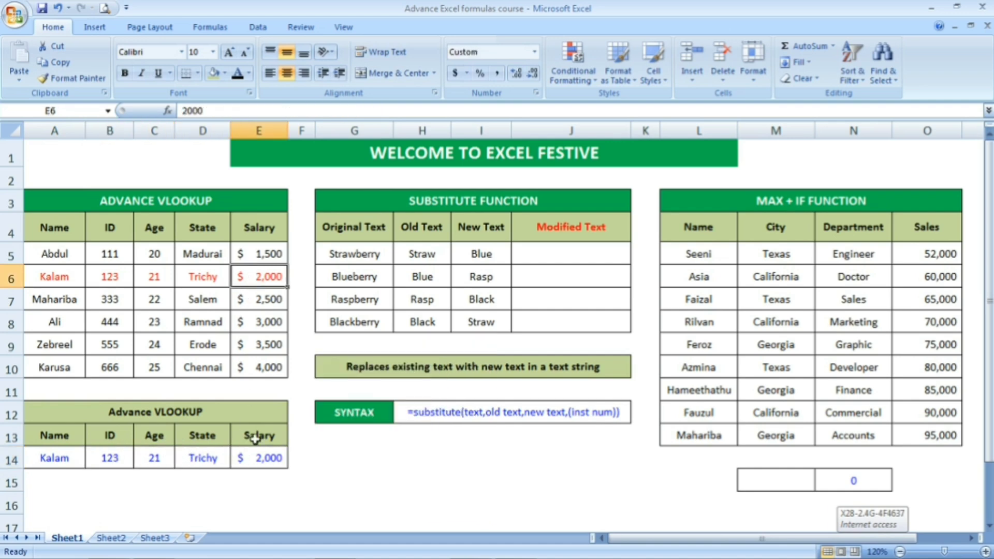
click(258, 456)
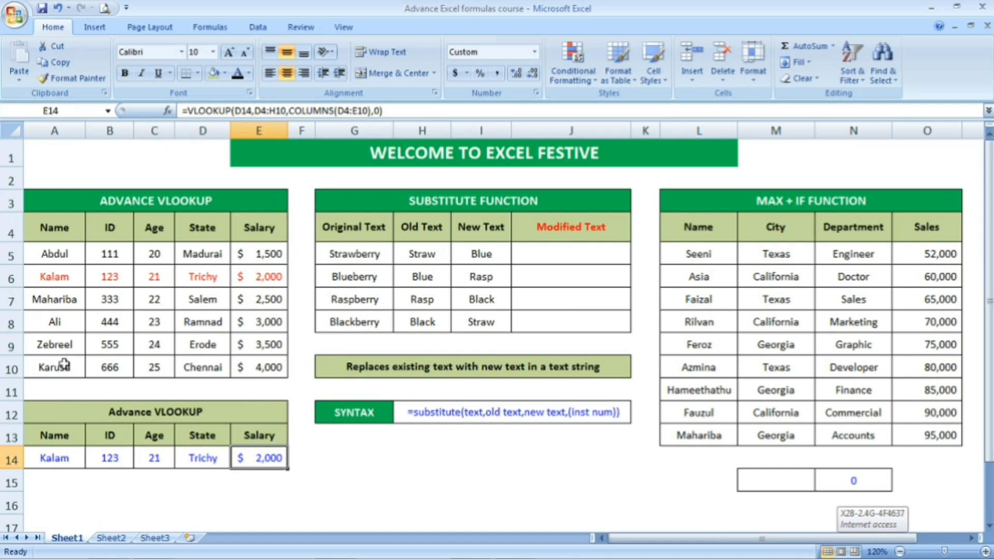
Replace the lookup name in A14 with the name from A9
click(66, 344)
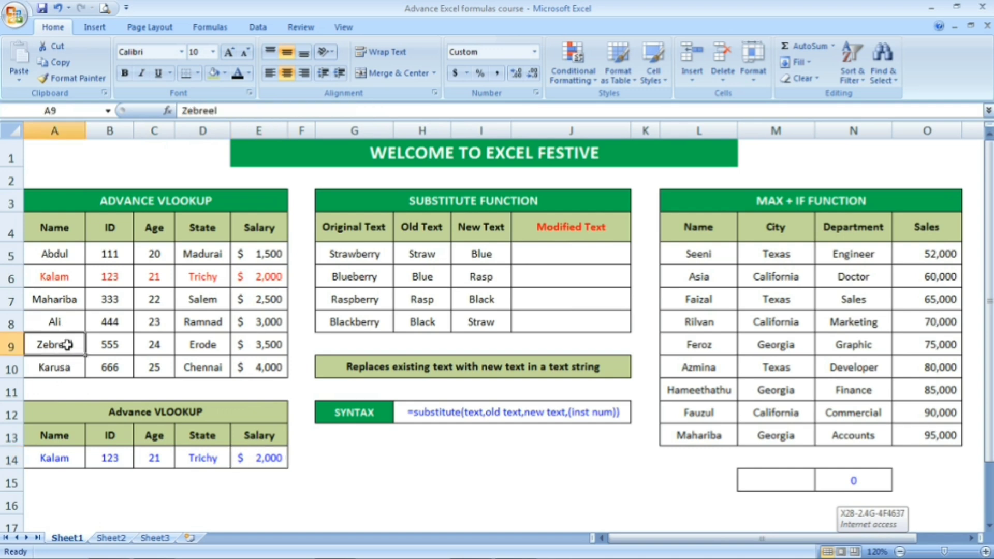
click(70, 454)
text(Ze)
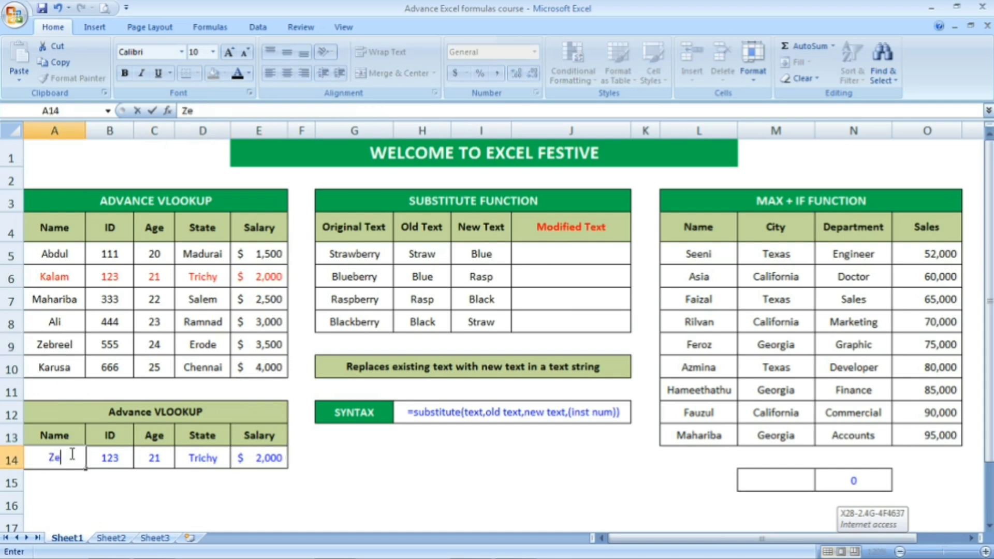
text(breel)
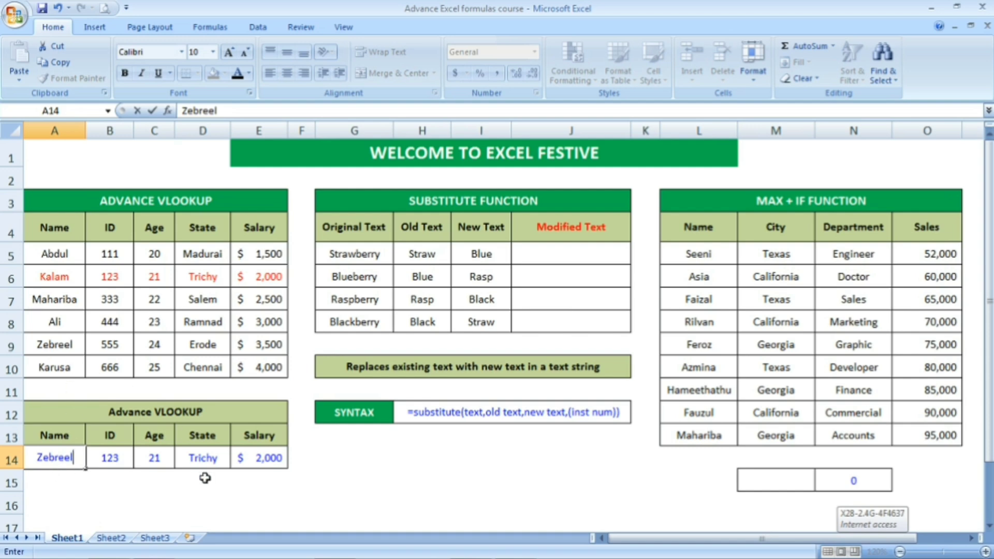
key(Return)
Compare the VLOOKUP results in B14:E14 with the source record in A9:E9
click(111, 459)
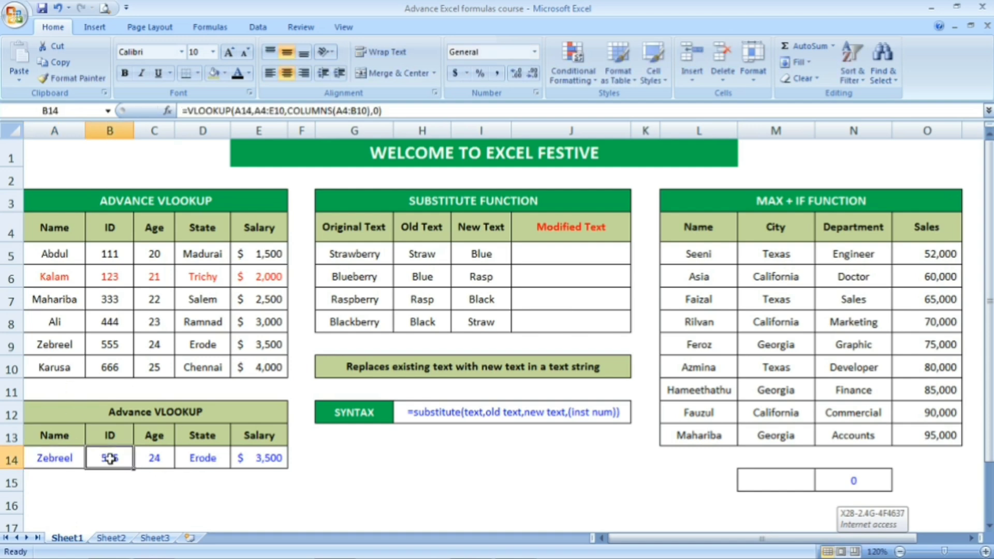
click(60, 342)
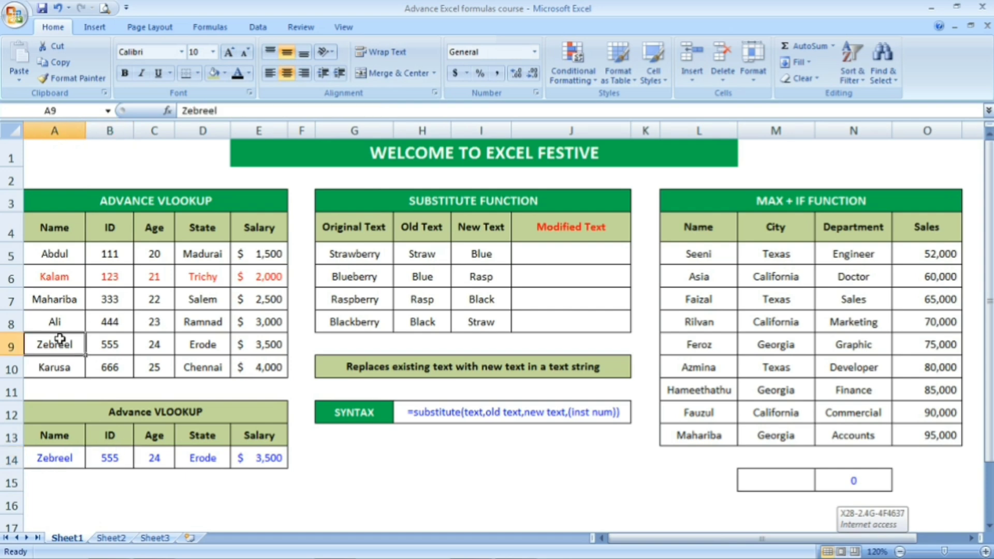
key(shift+Right)
key(shift+Right)
key(shift+Right)
key(shift+Right)
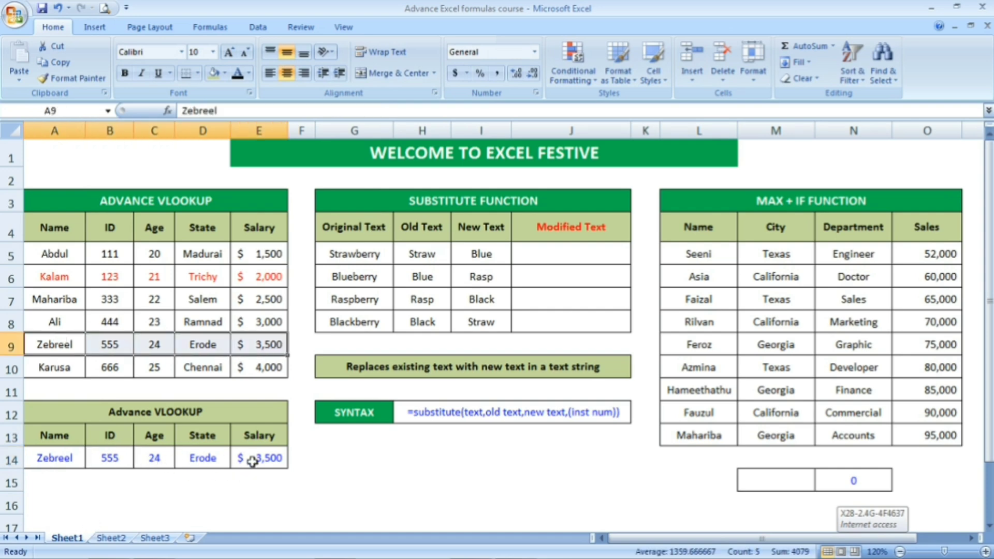
click(120, 455)
key(Right)
key(Right)
key(Right)
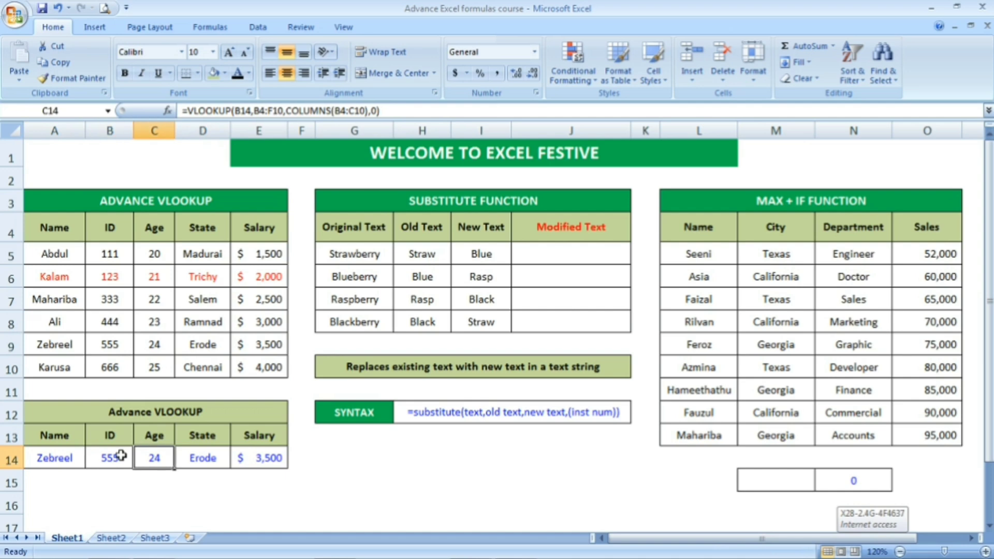
click(67, 460)
click(144, 412)
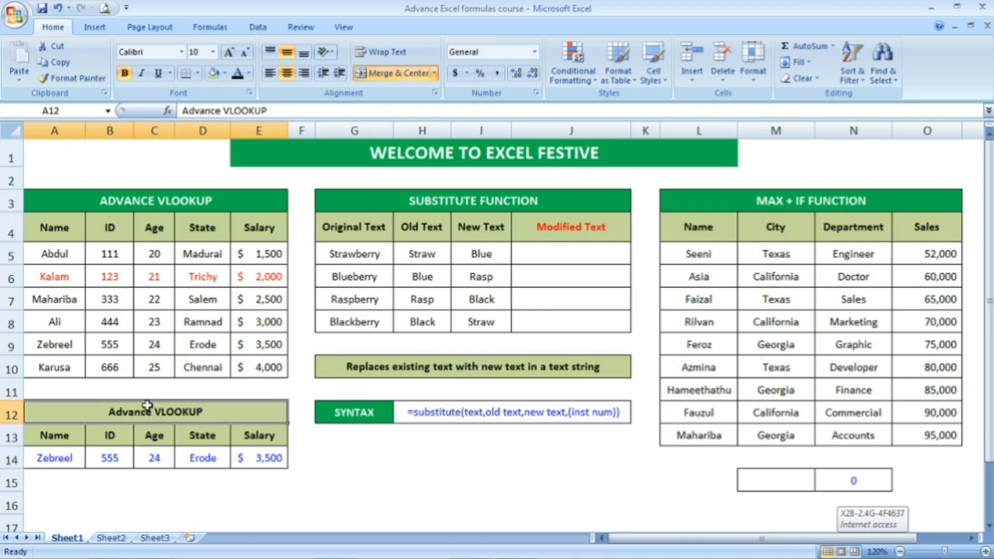
Replace the lookup name in A14 with the name from A8 and check the results against A8:E8
click(66, 457)
text(Al)
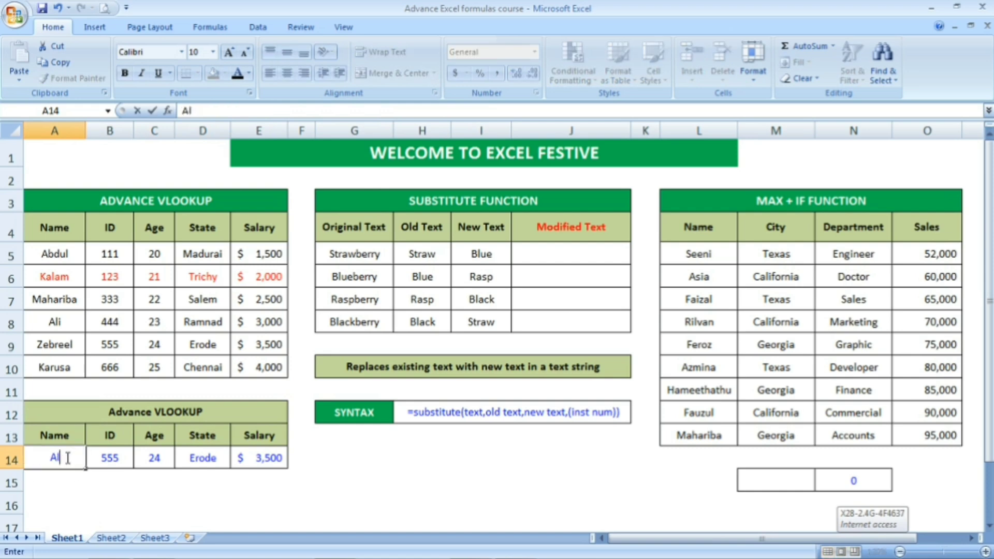
text(i)
key(Return)
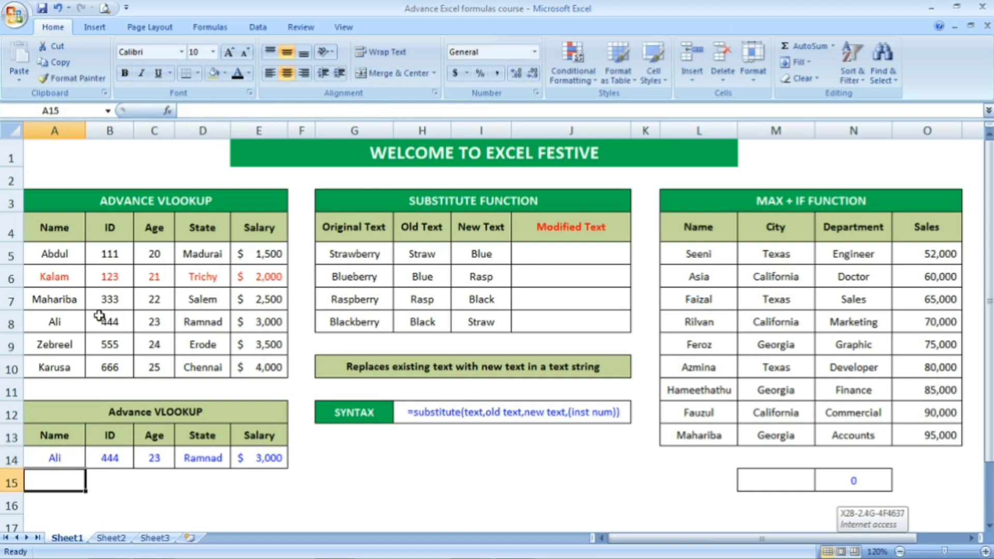
drag(64, 322, 262, 322)
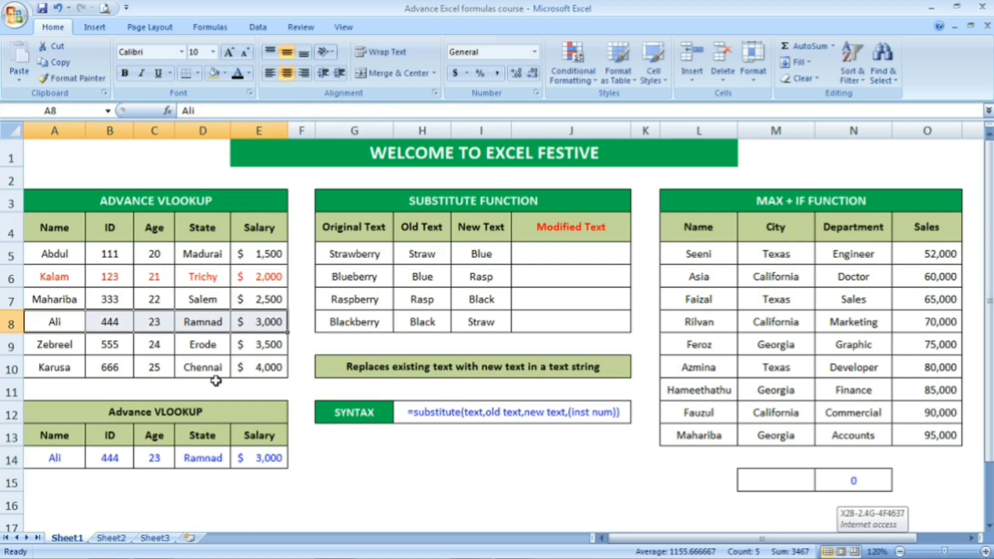
click(179, 390)
Review the SUBSTITUTE FUNCTION table and the original, old and new text entries in G5:I5
click(416, 475)
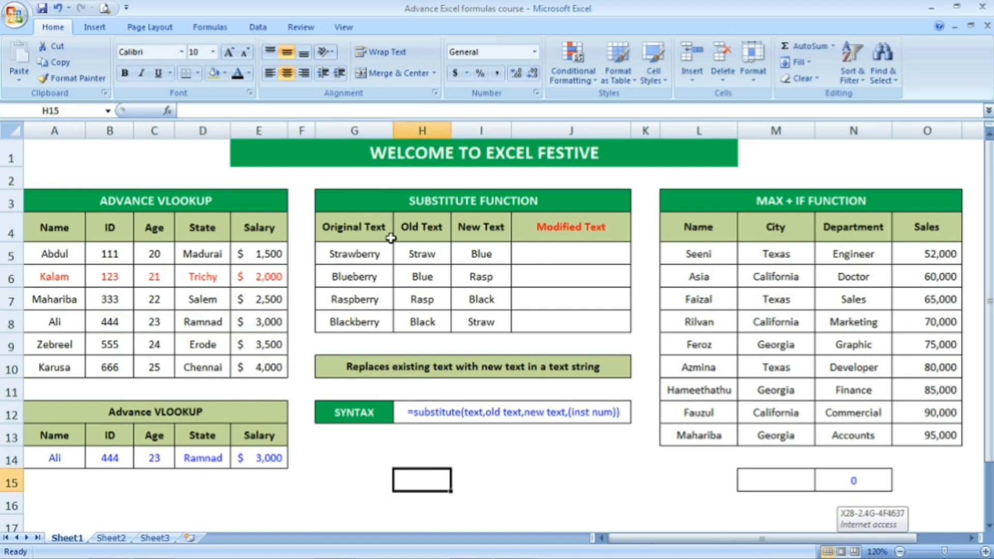
click(454, 196)
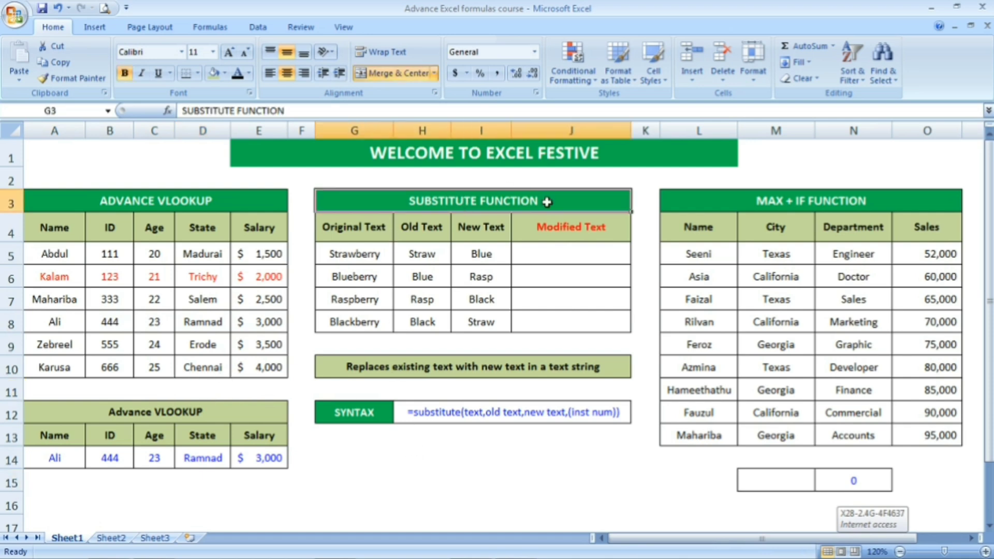
click(539, 247)
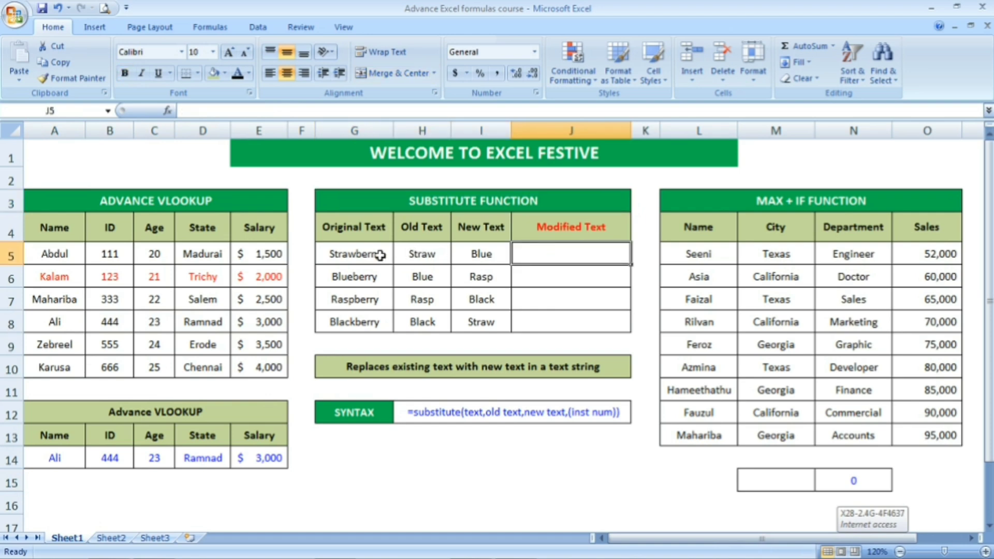
click(347, 256)
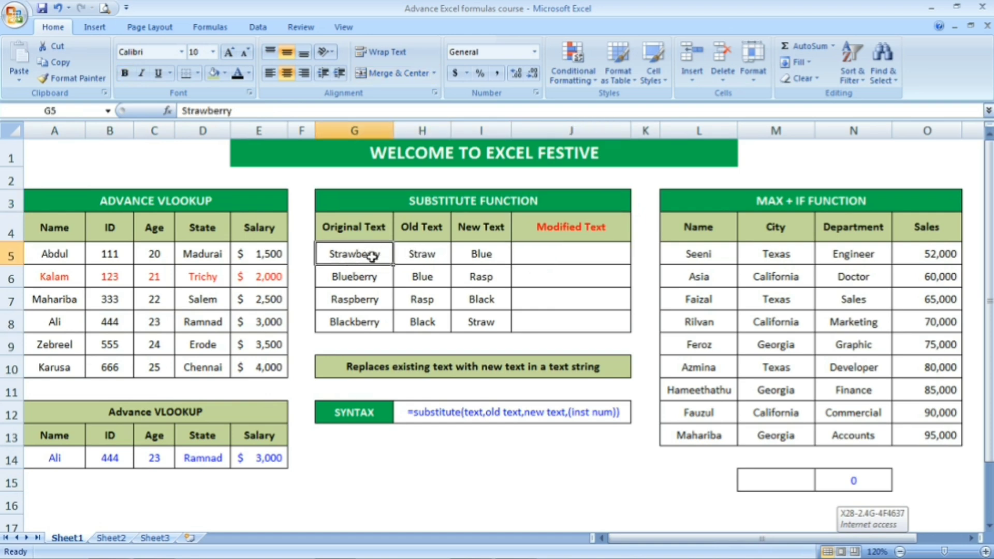
click(419, 257)
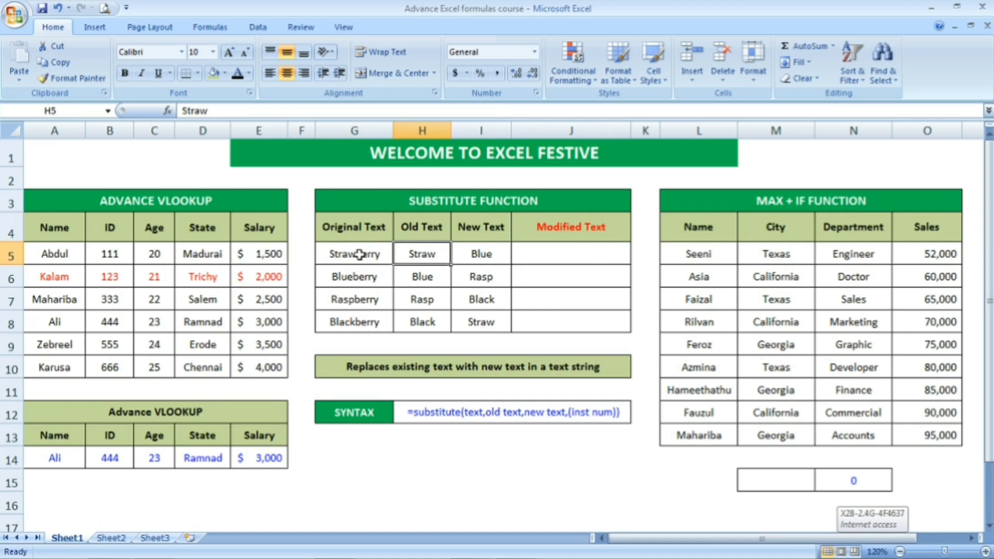
click(481, 254)
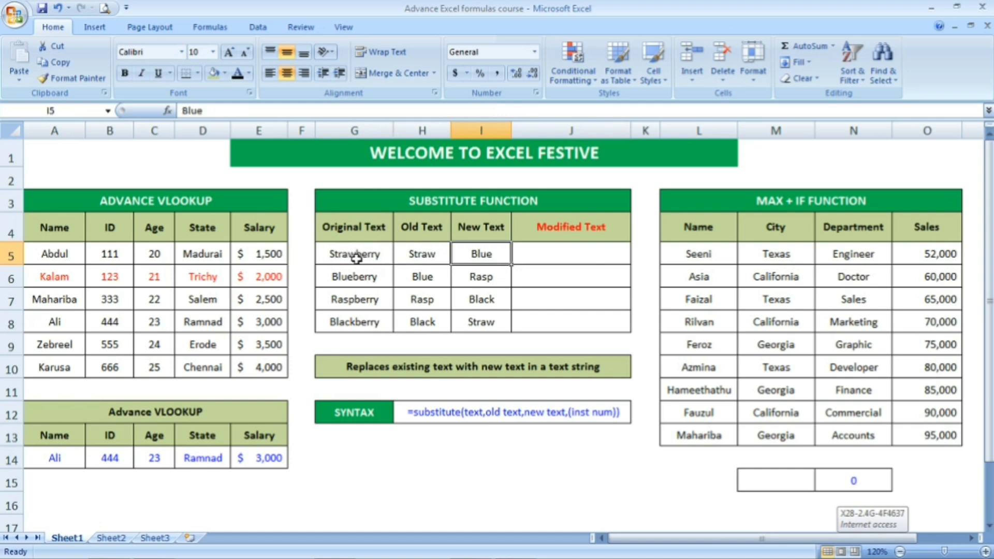
Enter =SUBSTITUTE(G5,H5,I5) in J5 to replace the old text with the new text in the first row
click(544, 252)
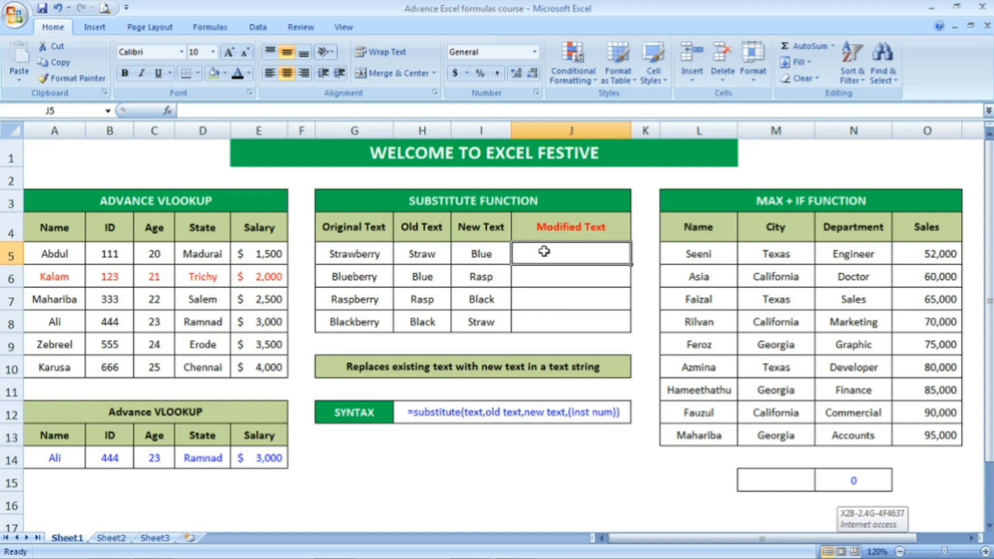
text(=subs)
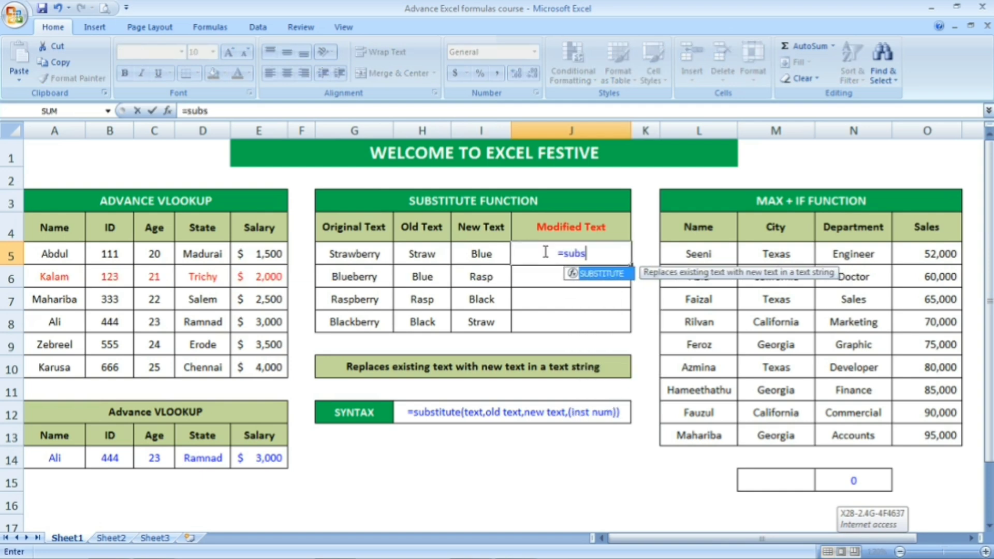
text(titute)
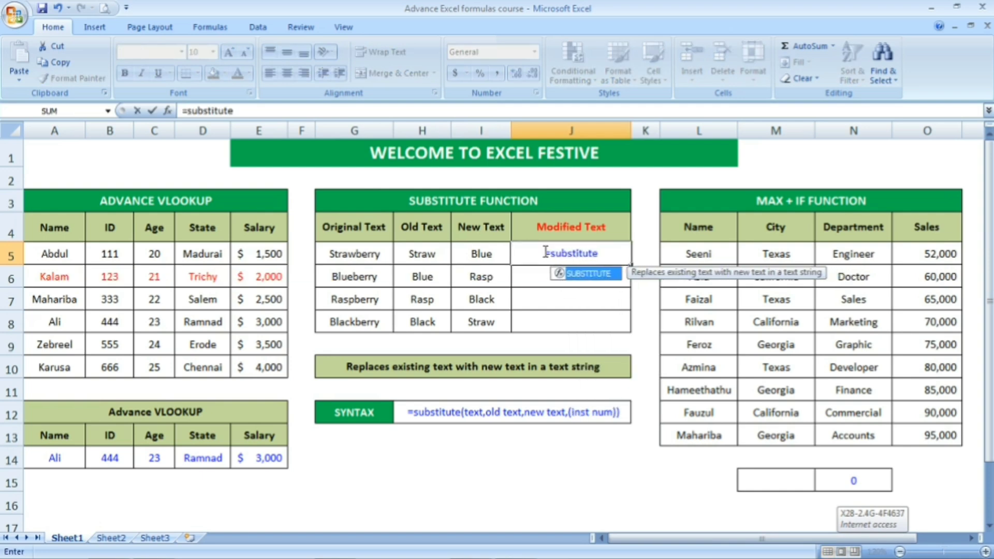
text(()
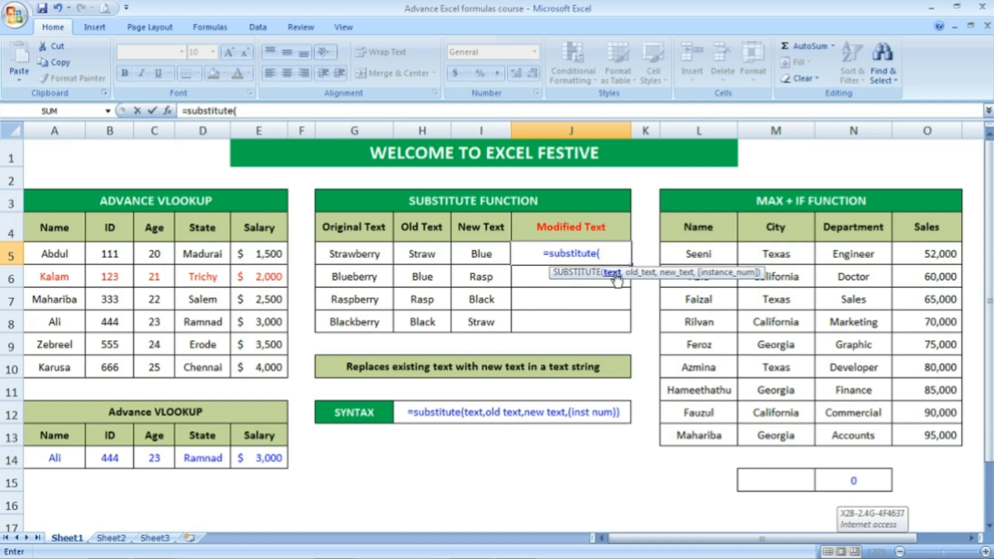
click(373, 259)
text(,)
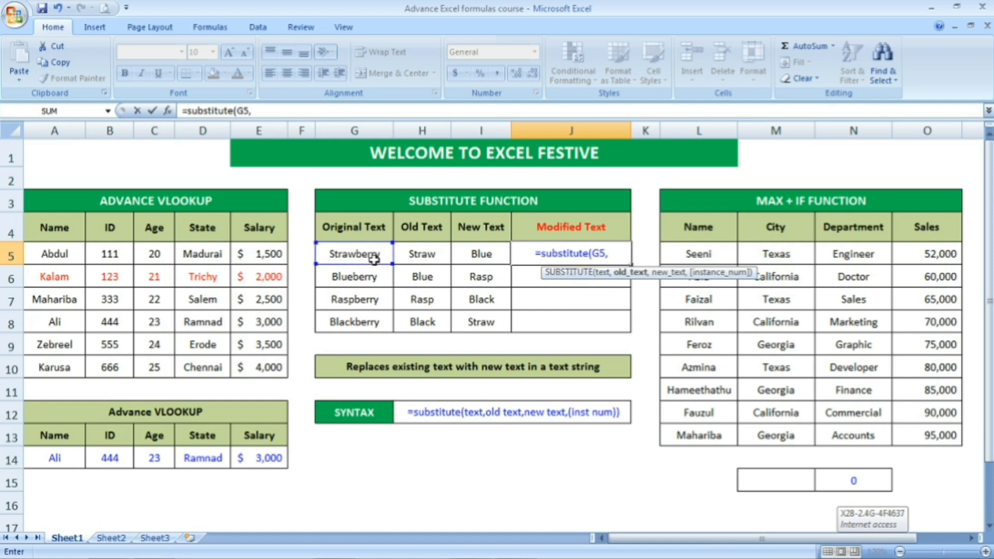
click(440, 255)
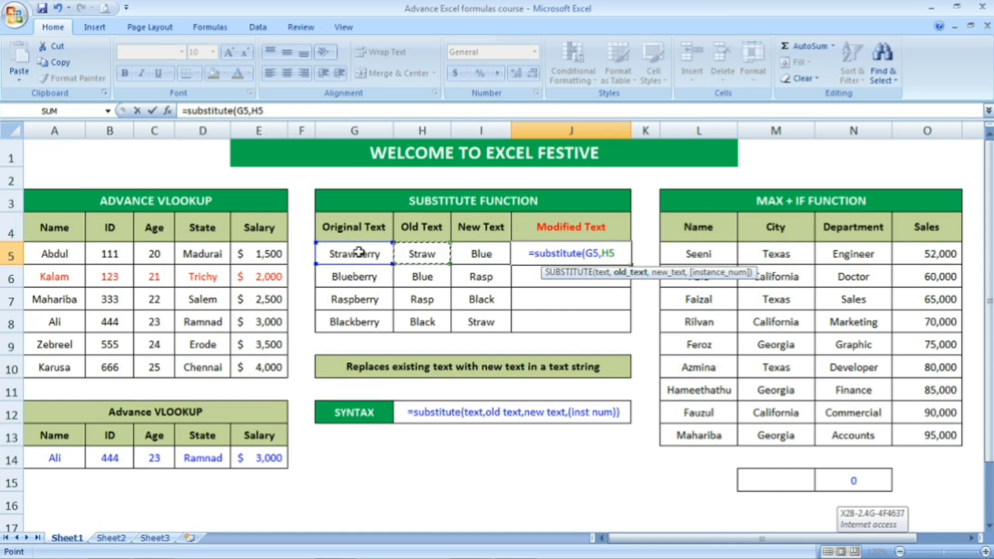
text(,)
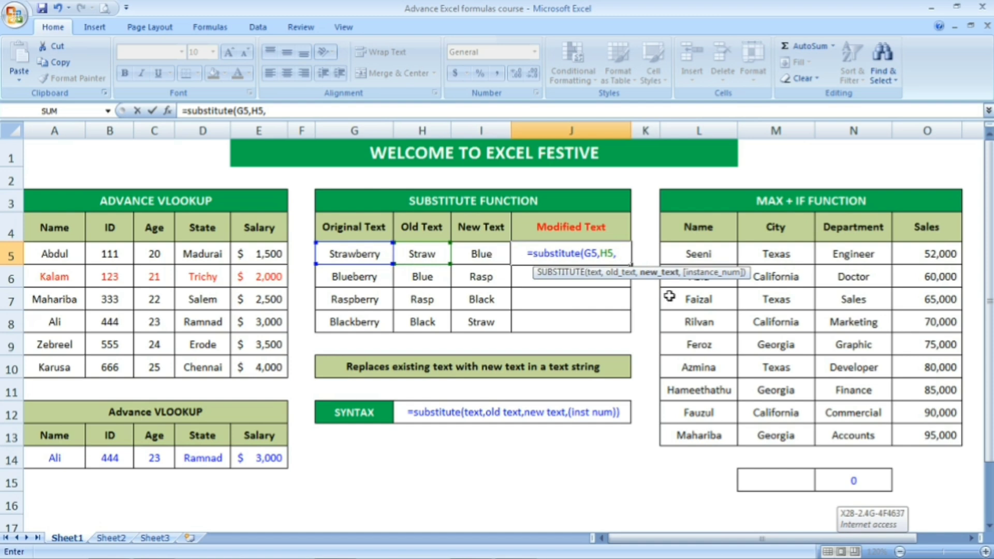
click(485, 253)
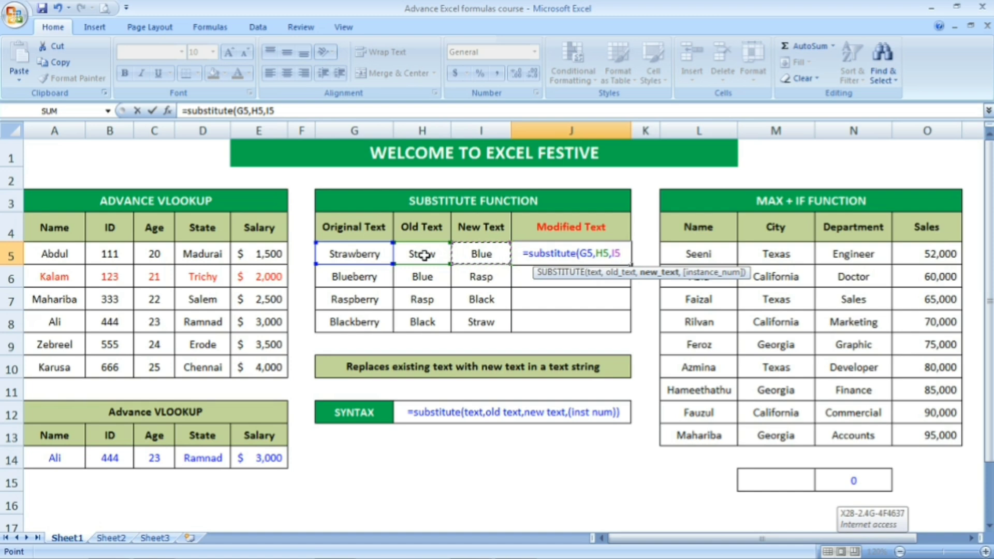
text())
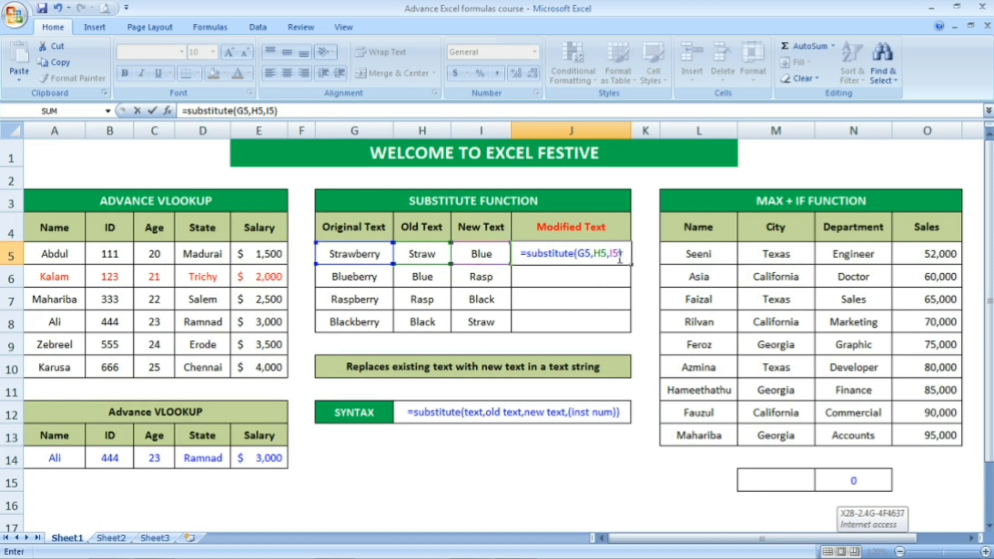
key(Return)
Compare the modified text in J5 with its inputs in G5:I5 and the function description in row 10
click(595, 258)
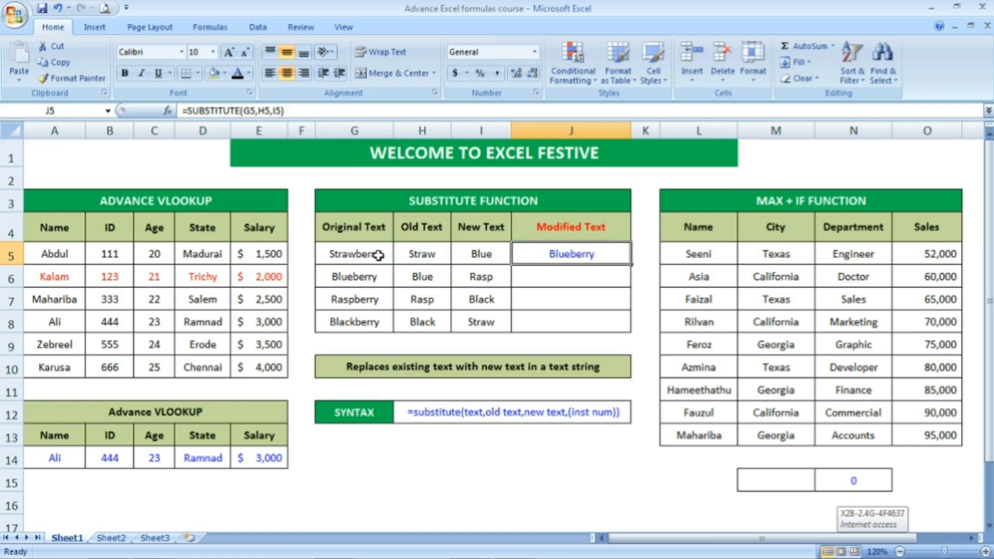
click(360, 256)
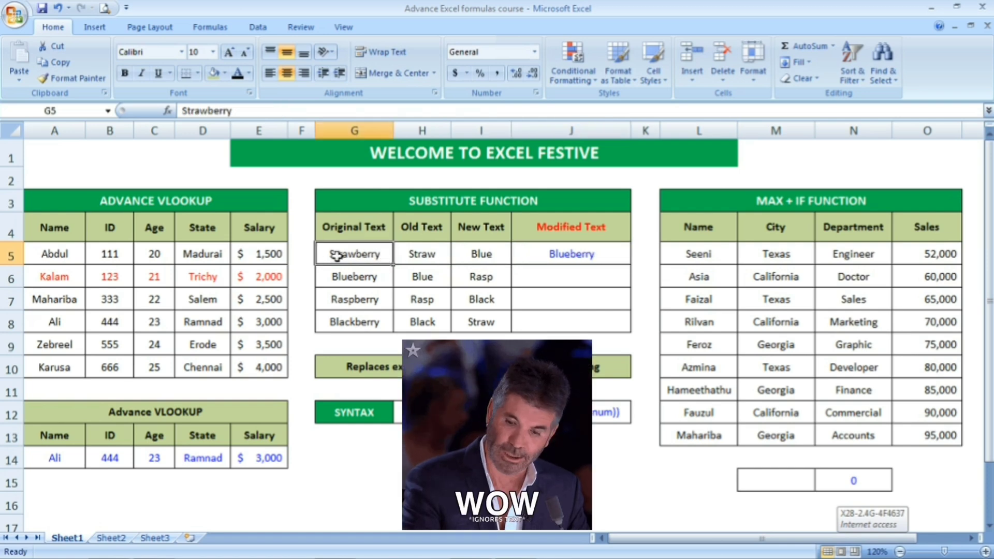
click(430, 254)
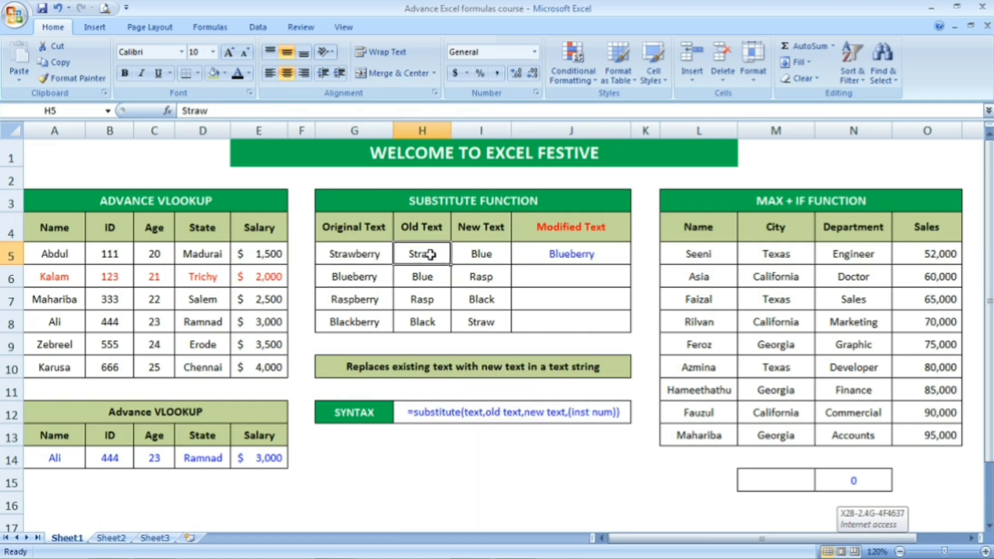
click(475, 257)
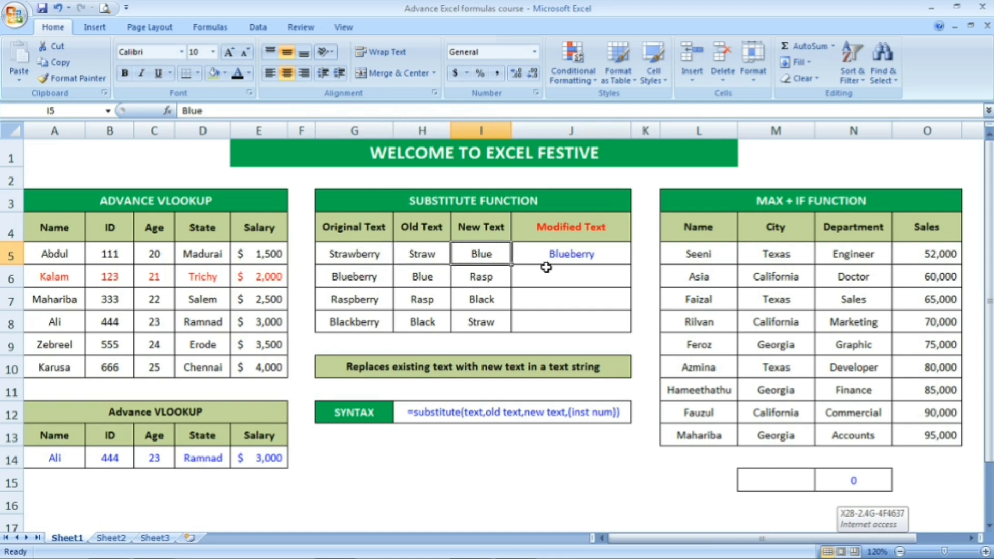
click(574, 254)
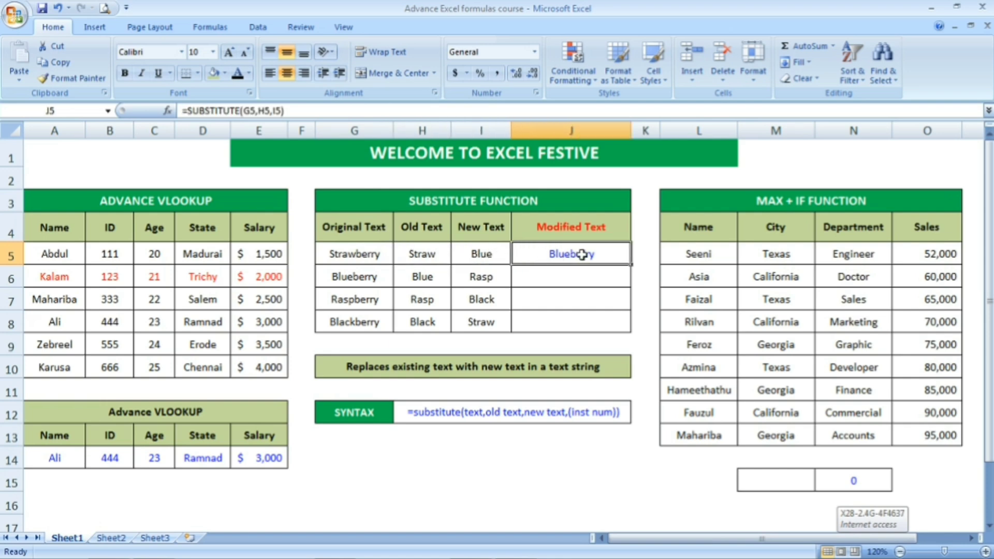
click(376, 363)
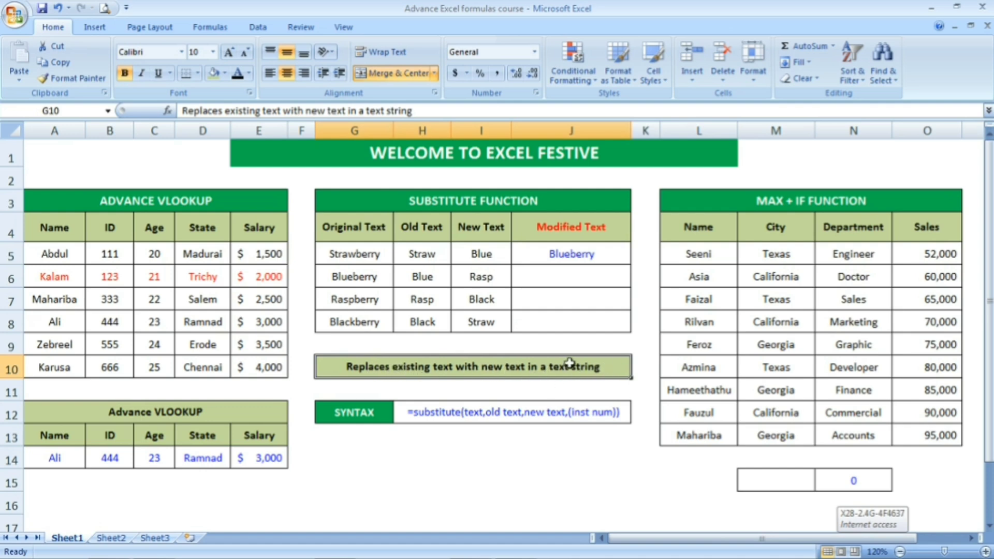
click(435, 255)
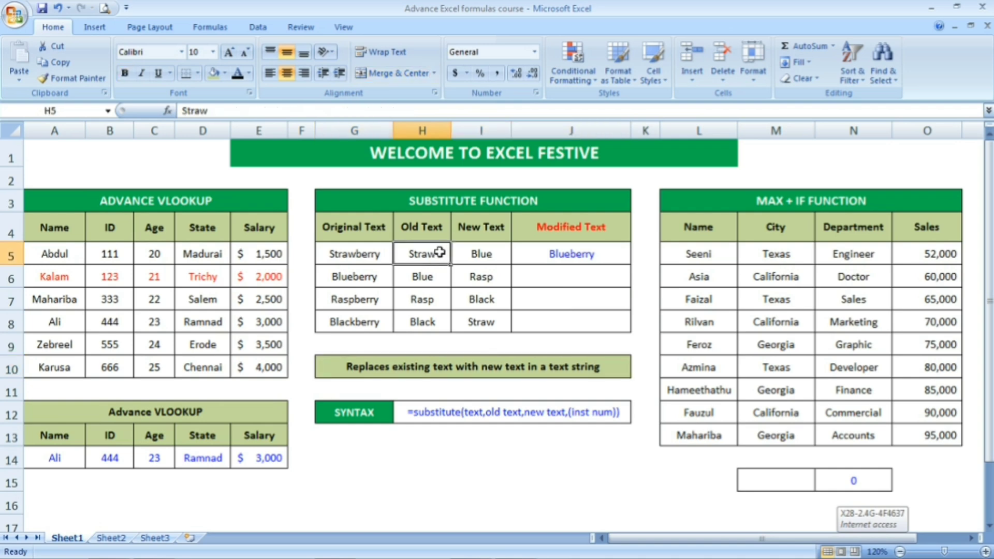
click(537, 254)
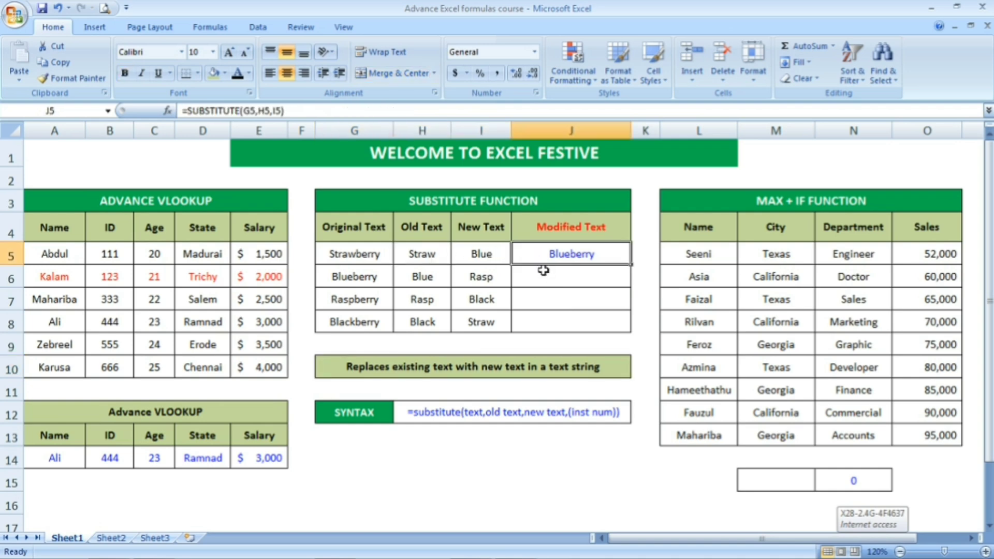
Enter =SUBSTITUTE(G6,H6,I6) in J6 to produce the modified text for the second row
click(543, 270)
text(=substitu)
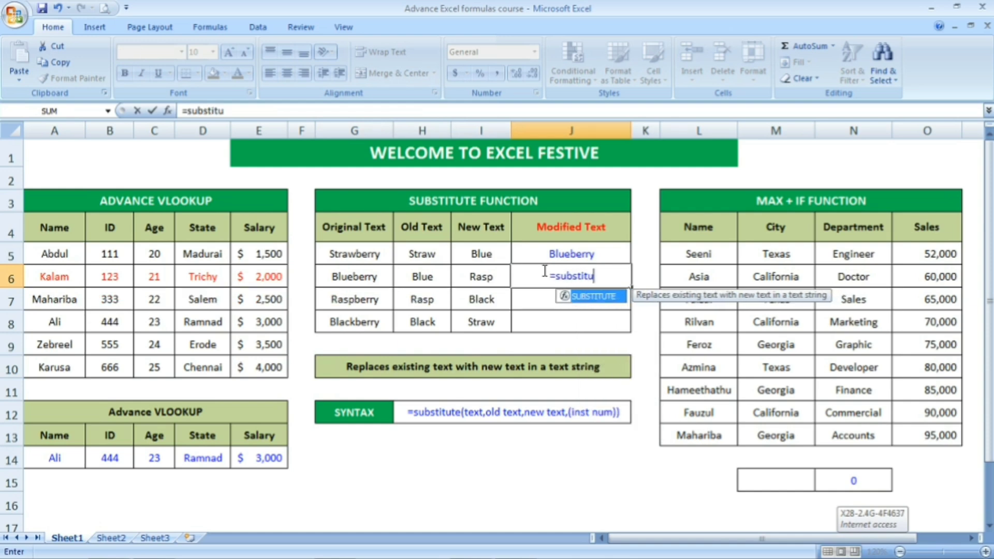
text(te)
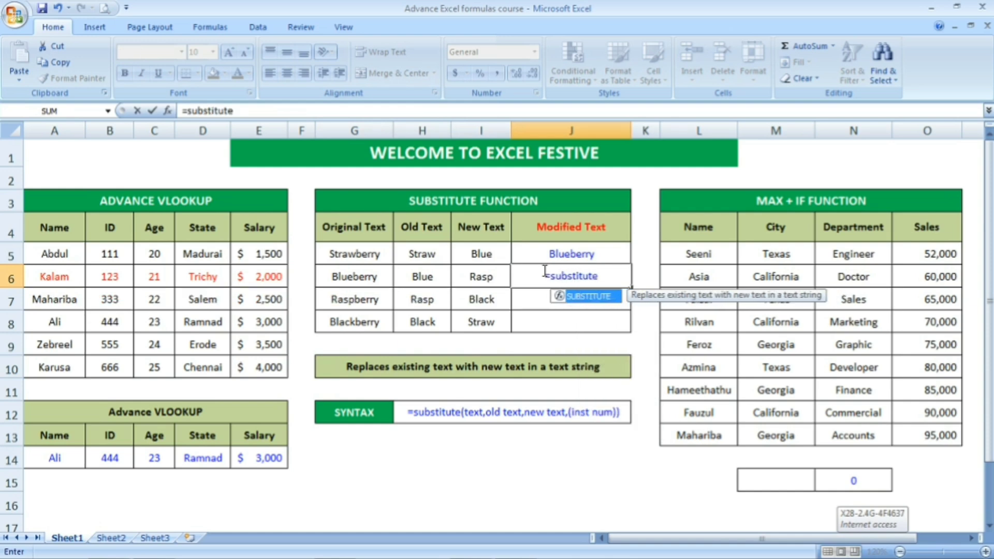
text(()
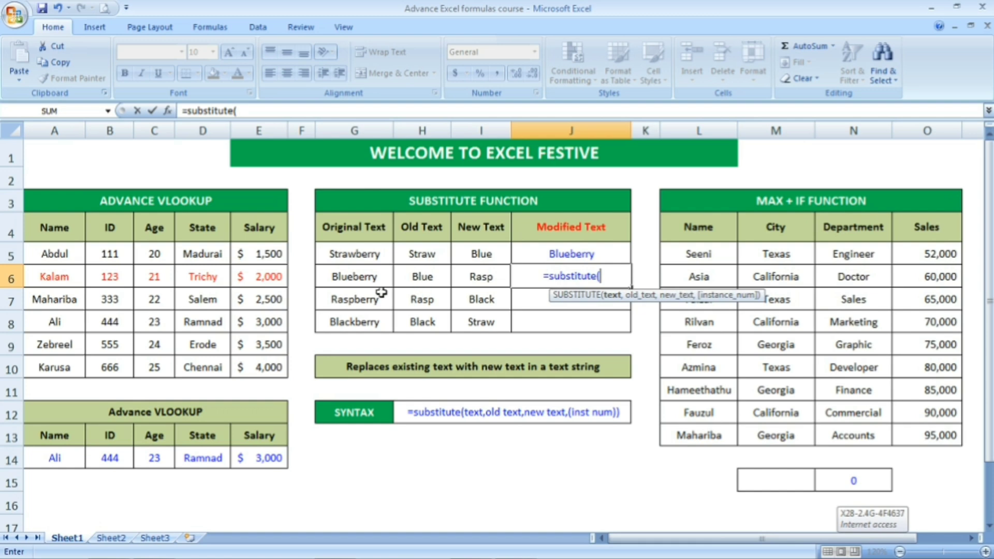
click(368, 280)
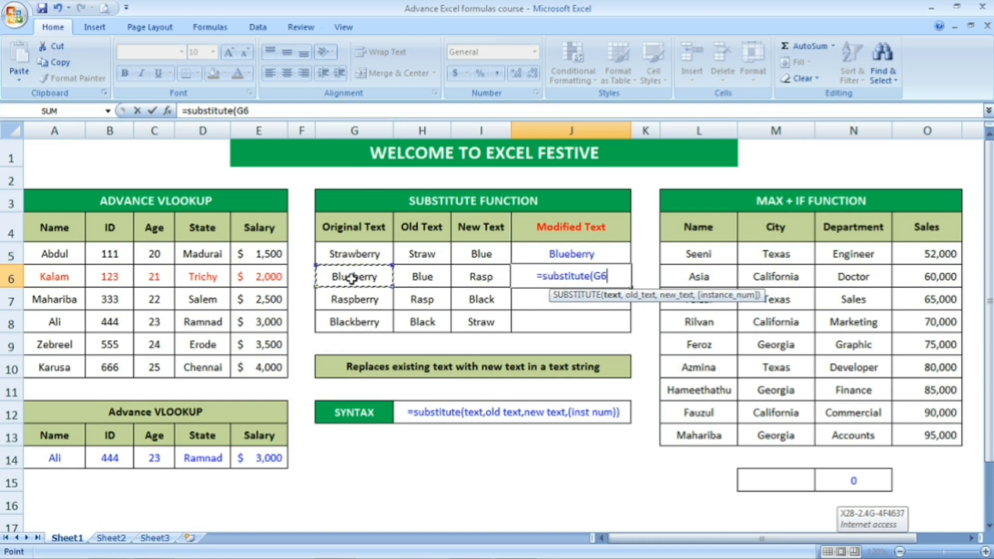
text(,)
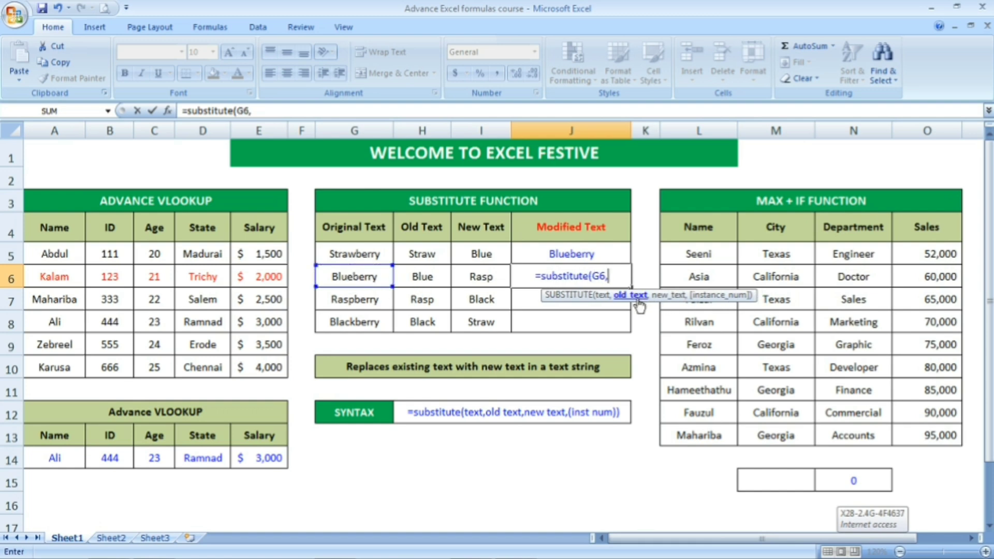
click(422, 279)
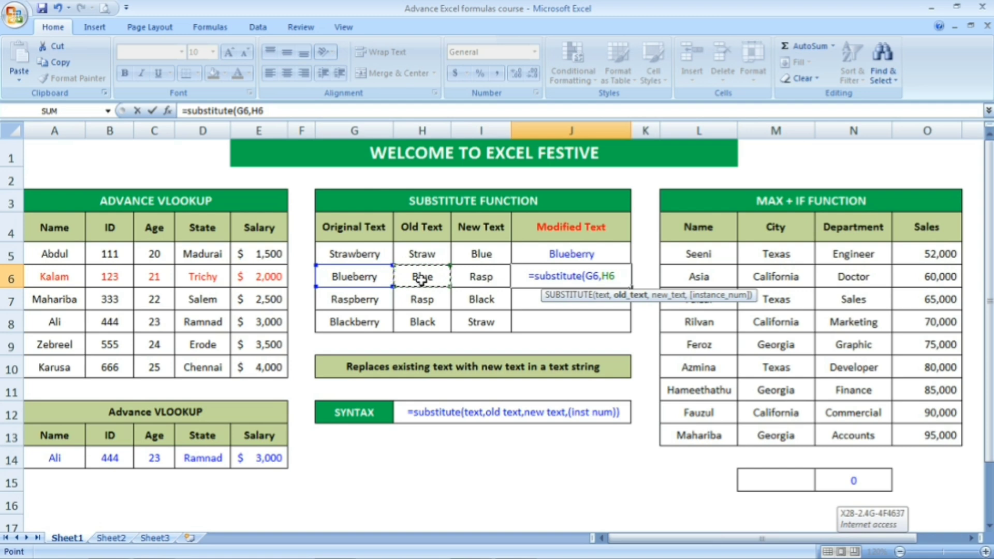
text(,)
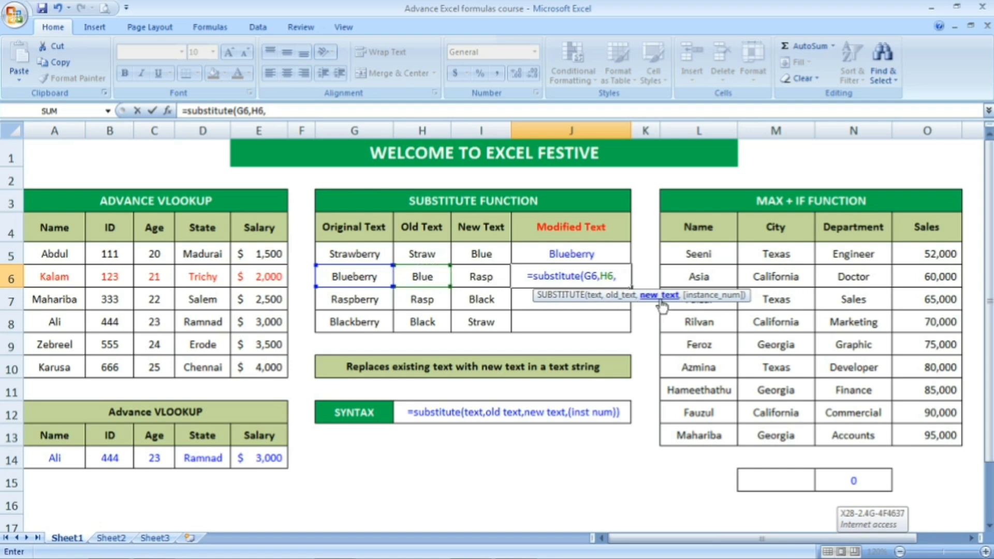
click(498, 276)
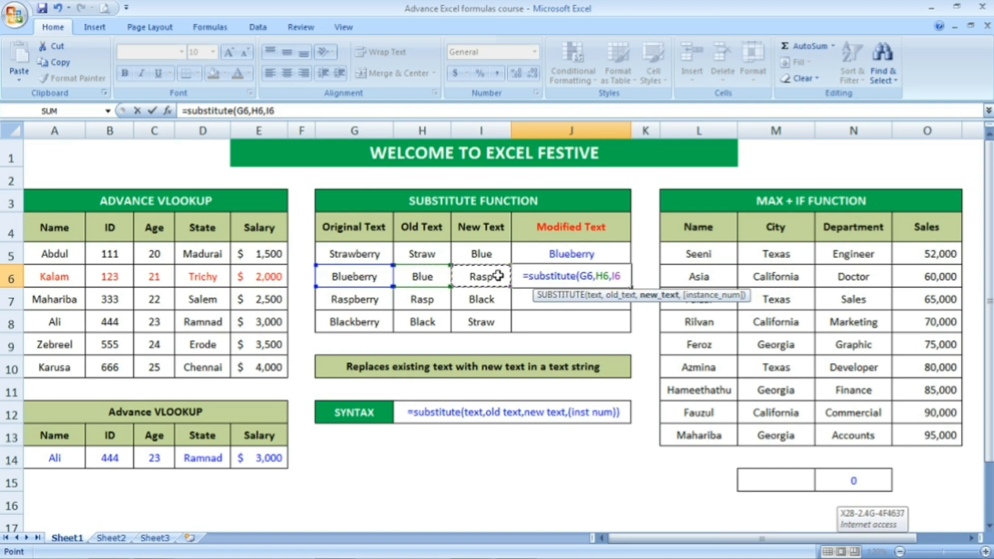
text())
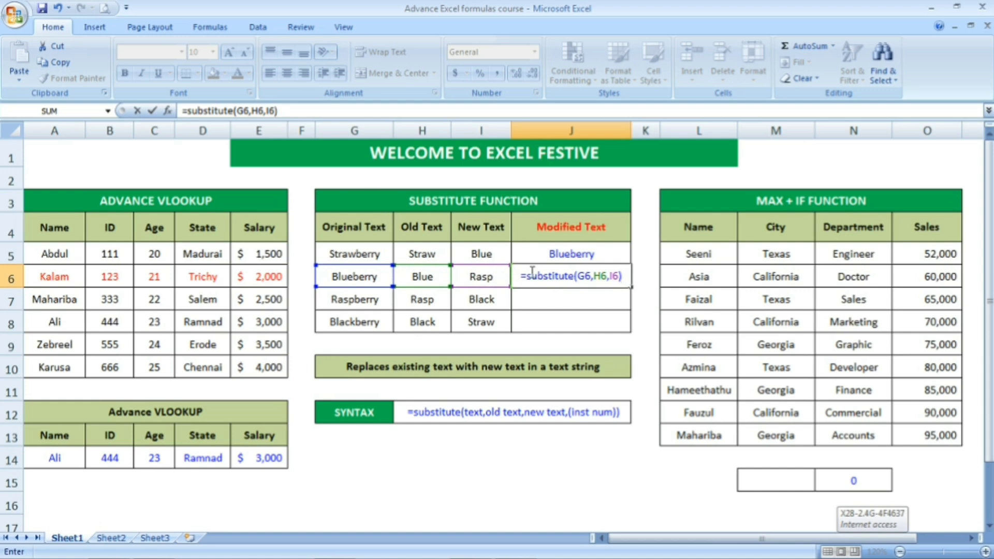
key(Return)
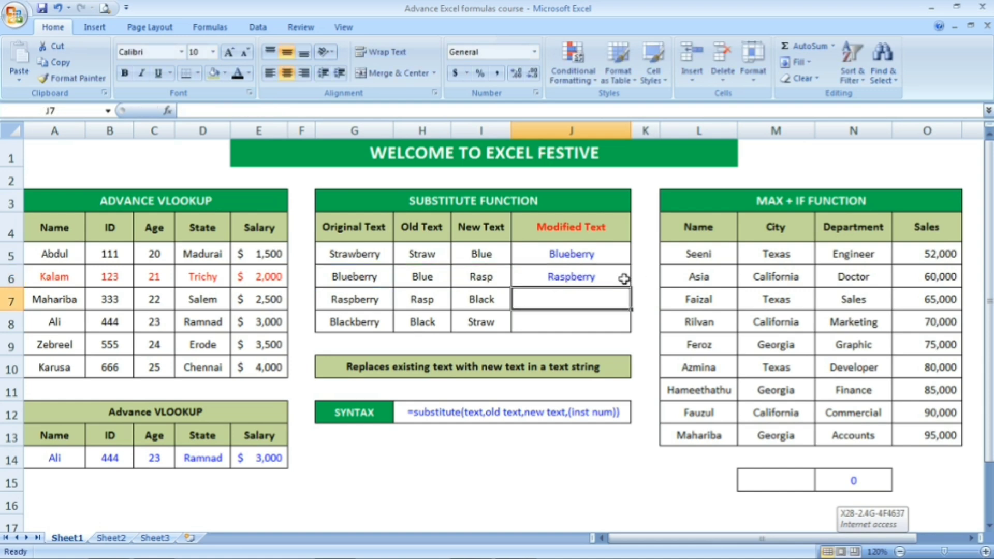
Compare the modified text in J6 with its original, old and new text in G6:I6
click(596, 277)
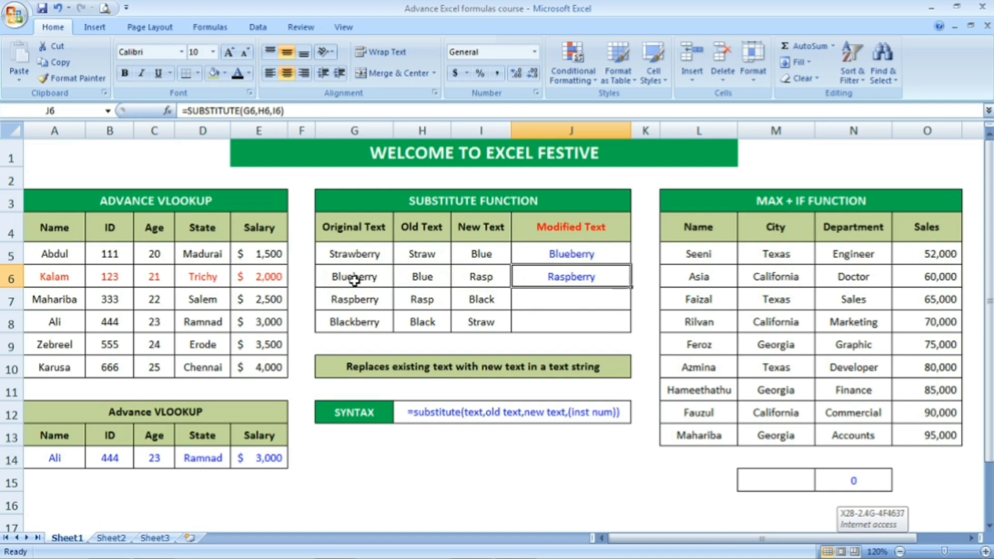
click(422, 279)
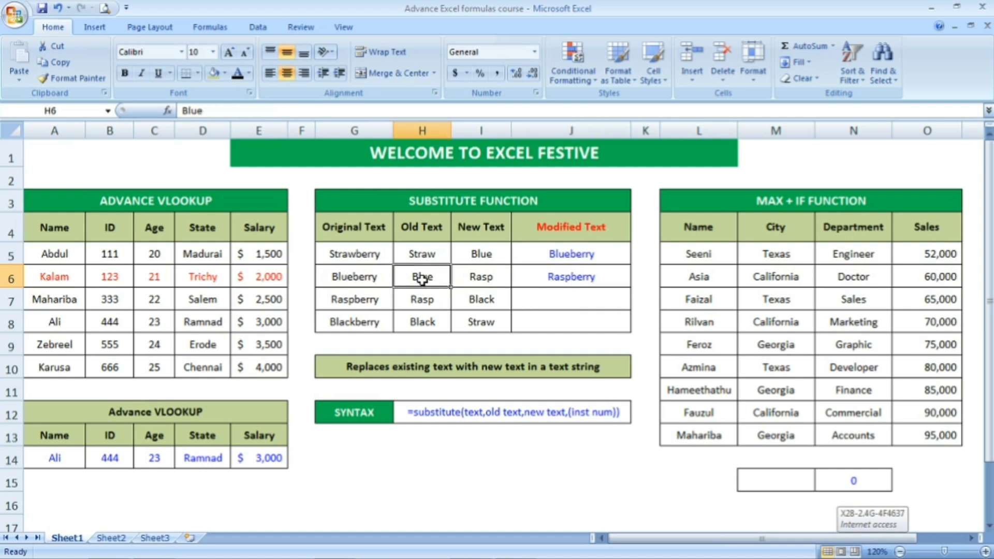
click(356, 278)
click(412, 281)
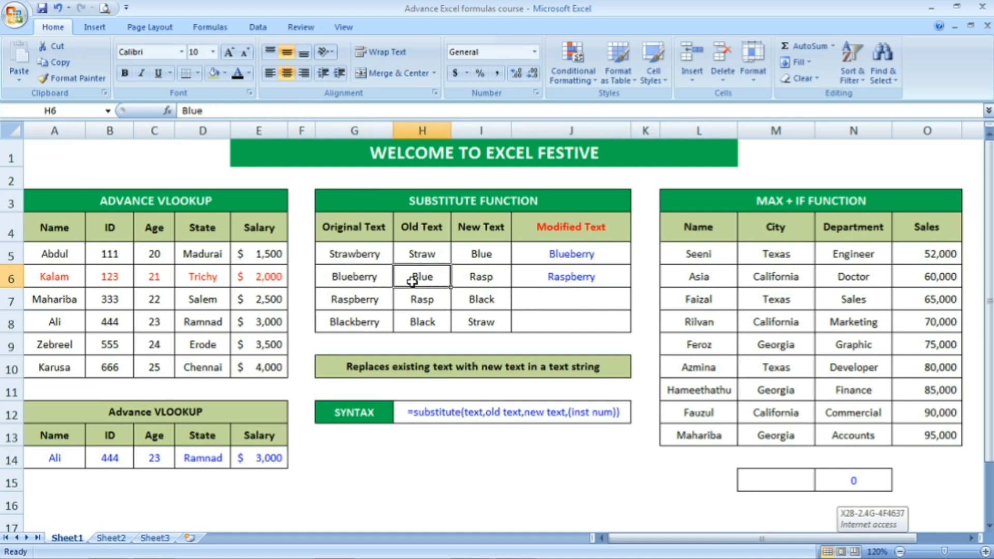
click(495, 275)
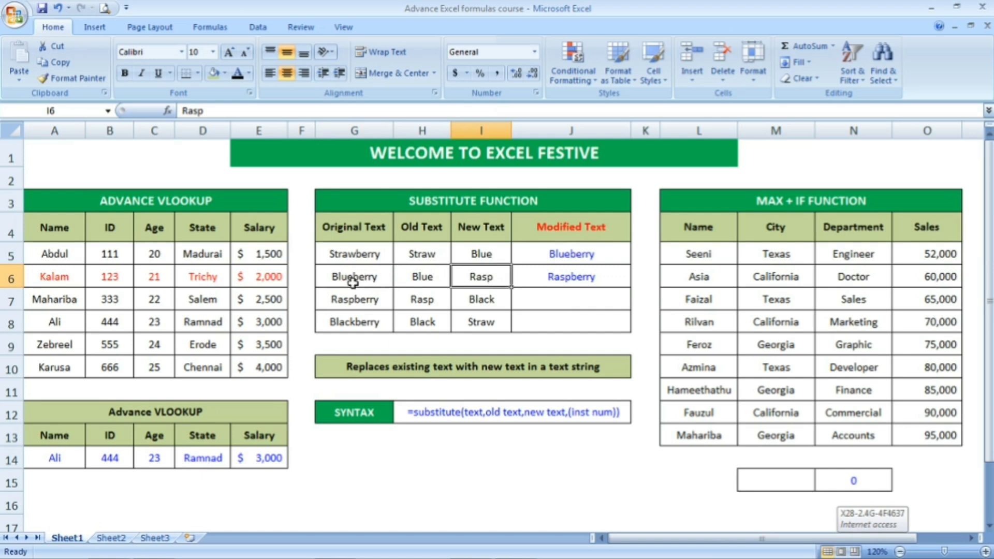
Fill the SUBSTITUTE formula from J6 down to J8 and check the filled cells
click(575, 279)
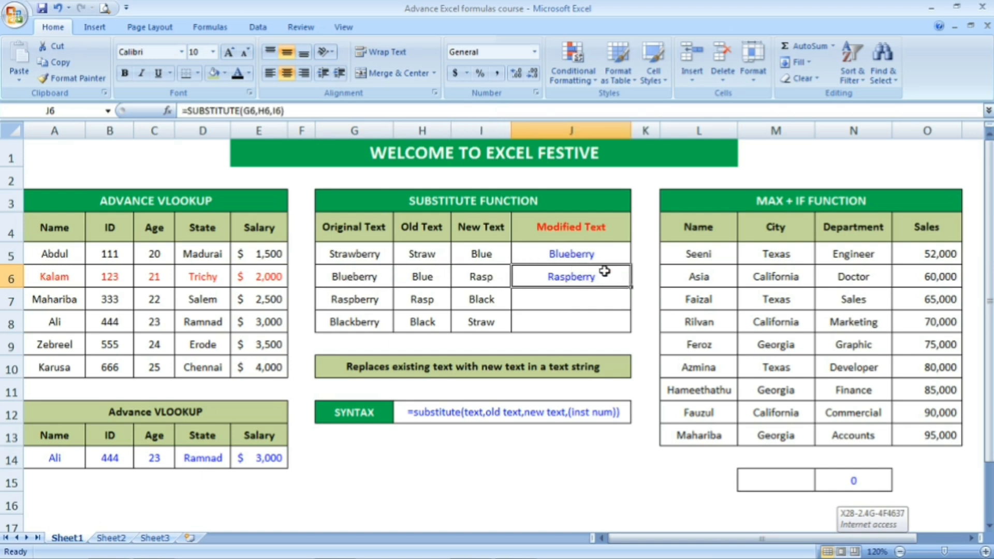
drag(630, 287, 628, 327)
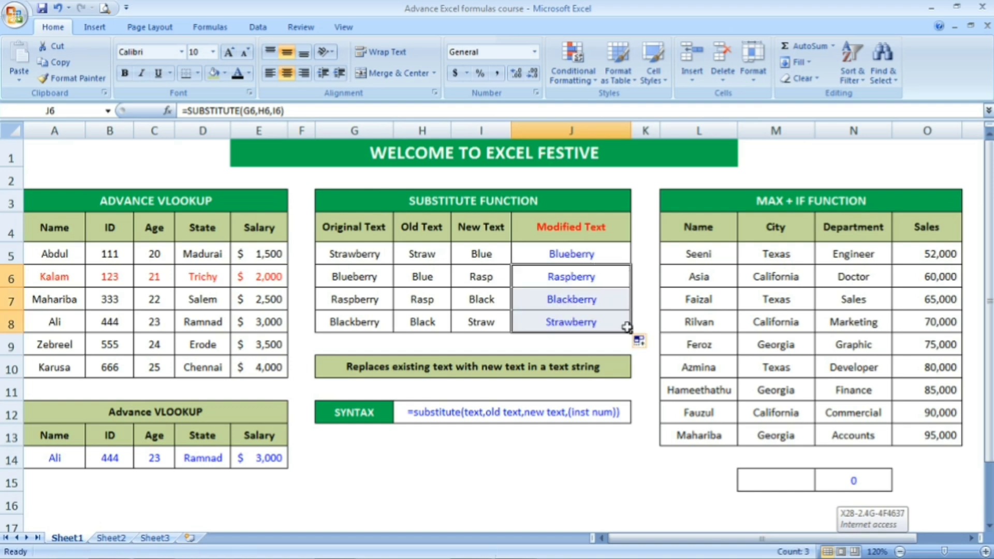
click(610, 304)
click(606, 321)
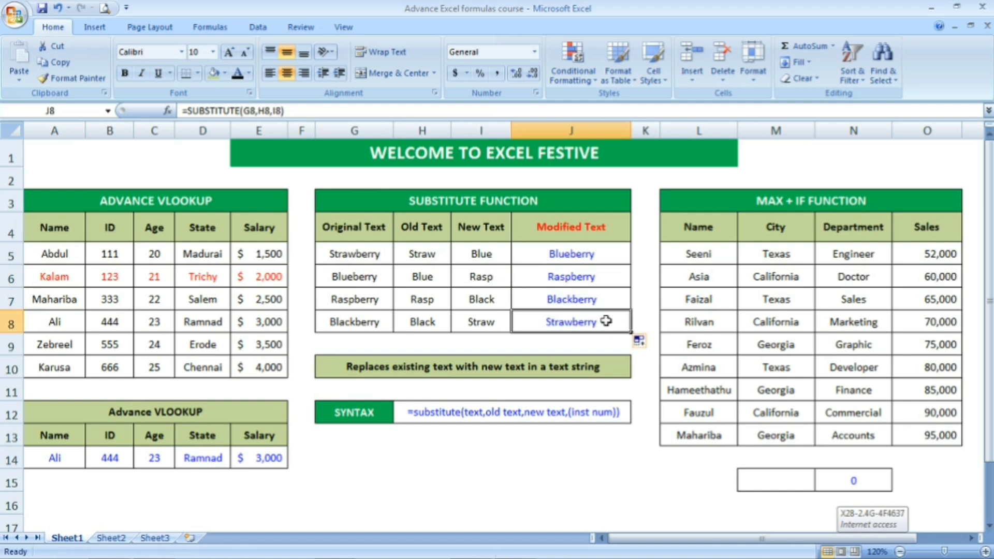
click(577, 299)
Review the SUBSTITUTE FUNCTION heading and its syntax in row 12, and move on to the MAX + IF FUNCTION table
click(537, 200)
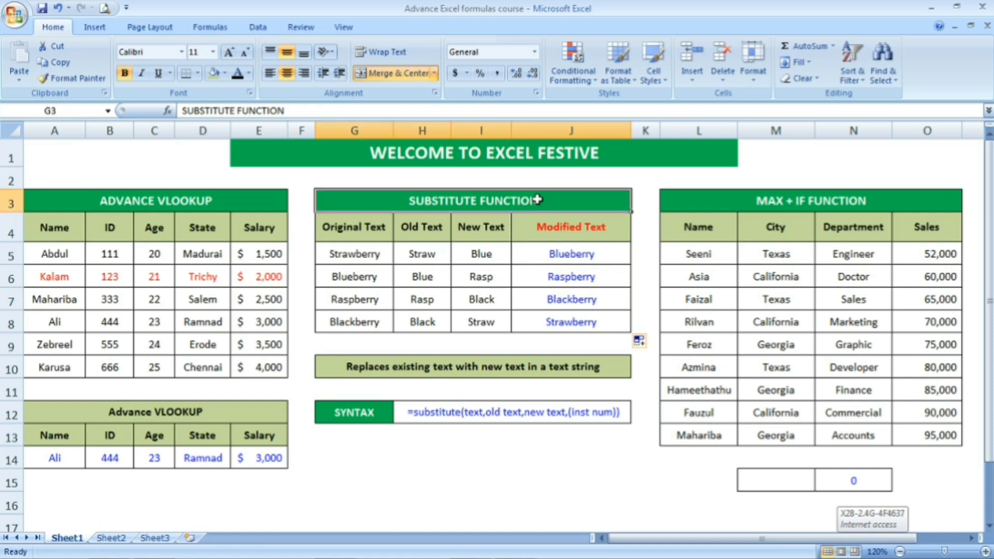
click(365, 414)
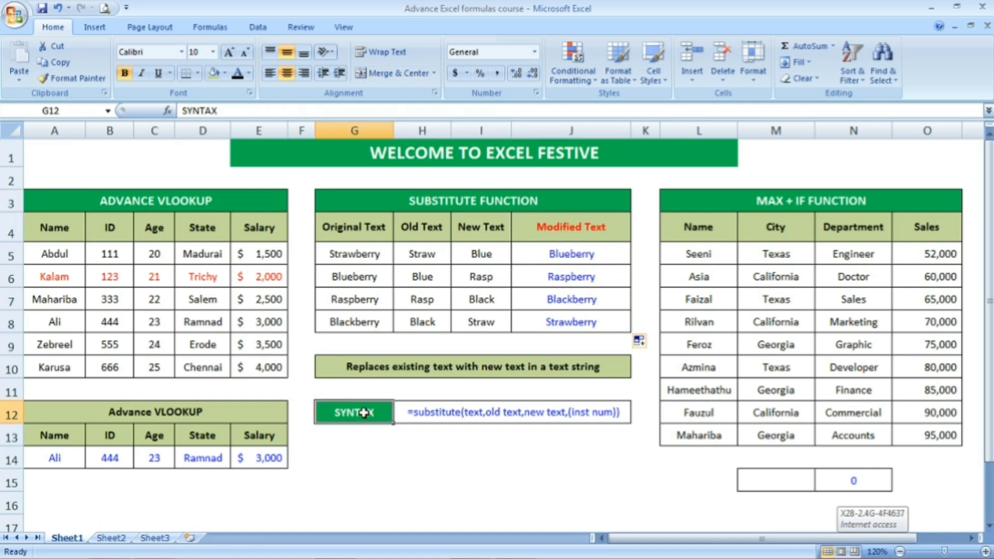
click(483, 412)
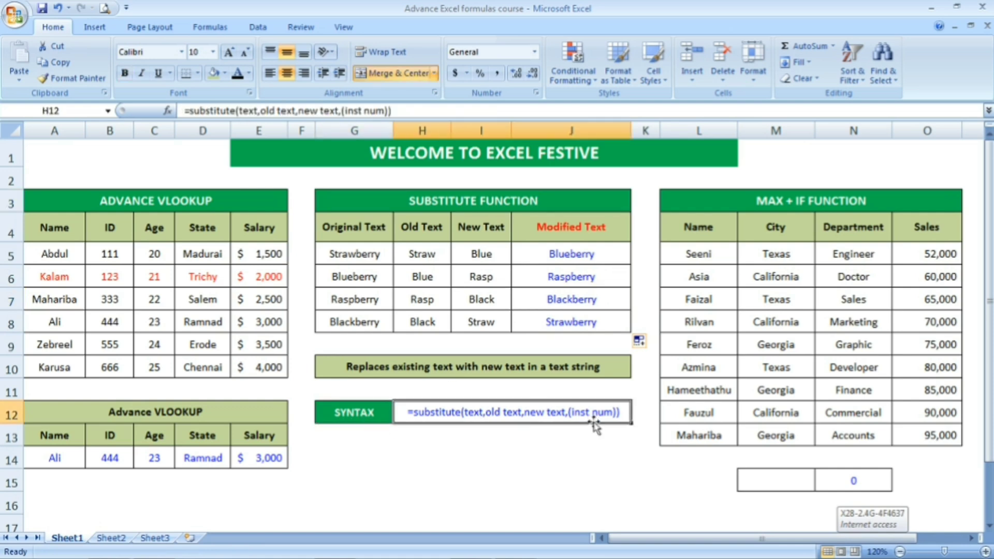
click(600, 451)
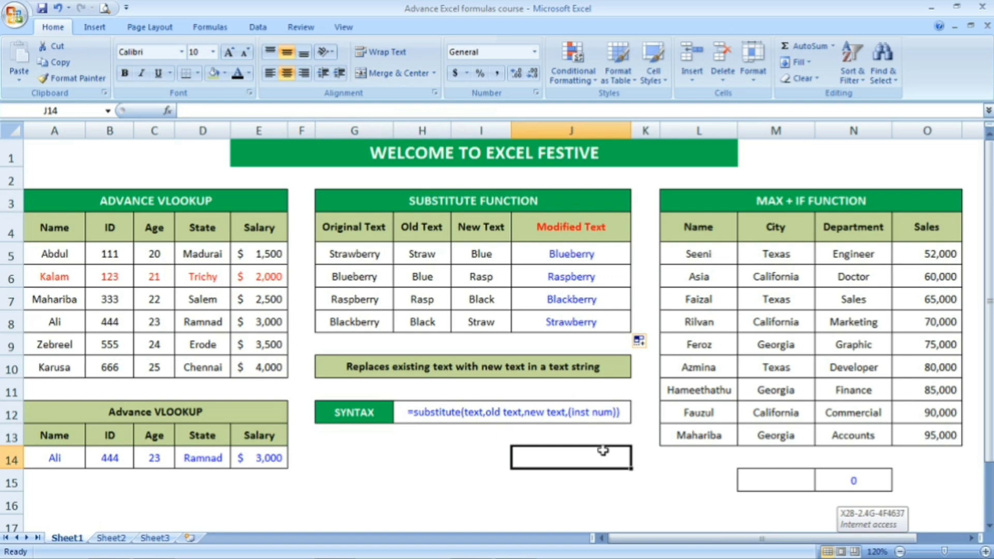
click(806, 207)
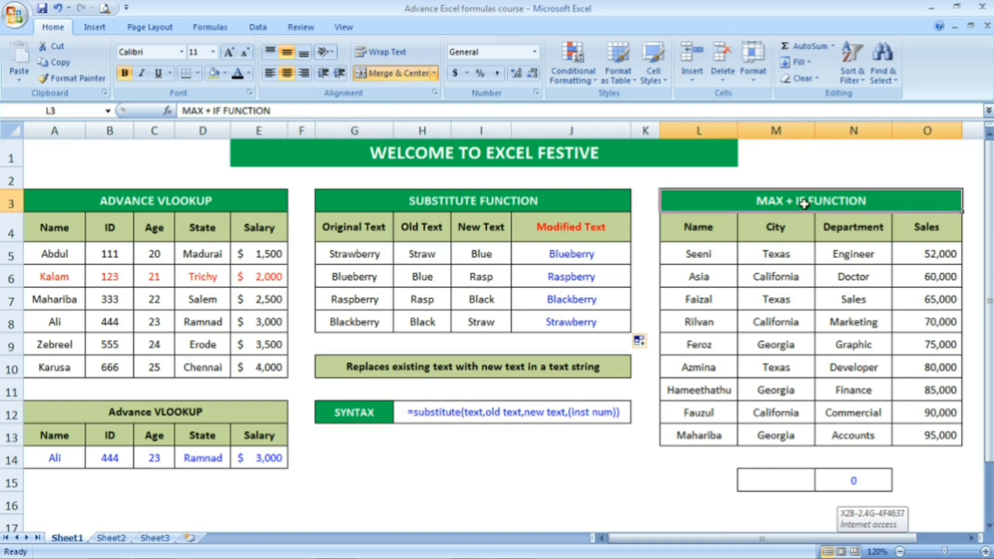
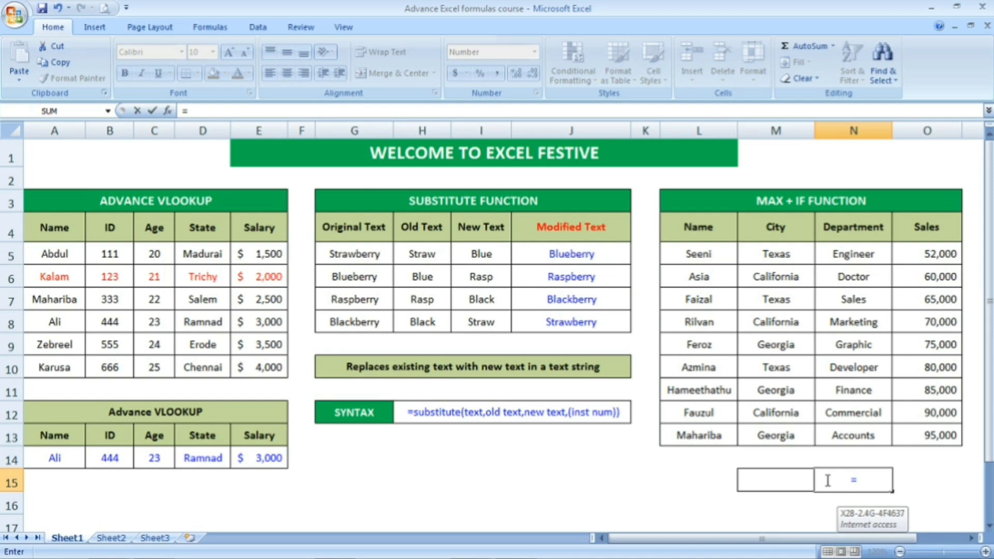
Begin the N15 formula as =max(if($M$5:$M$13=M15, testing the absolute City range against M15
text(ma)
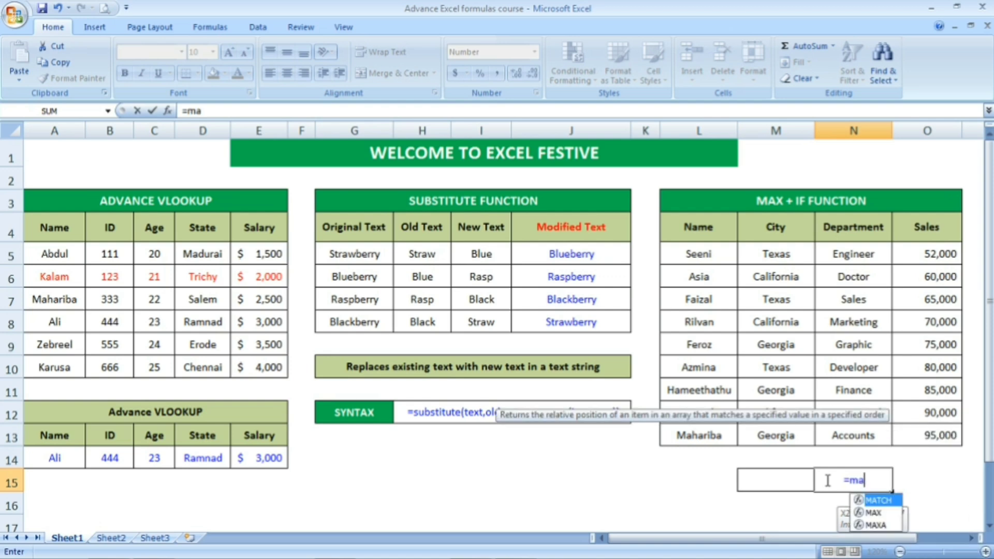
text(x)
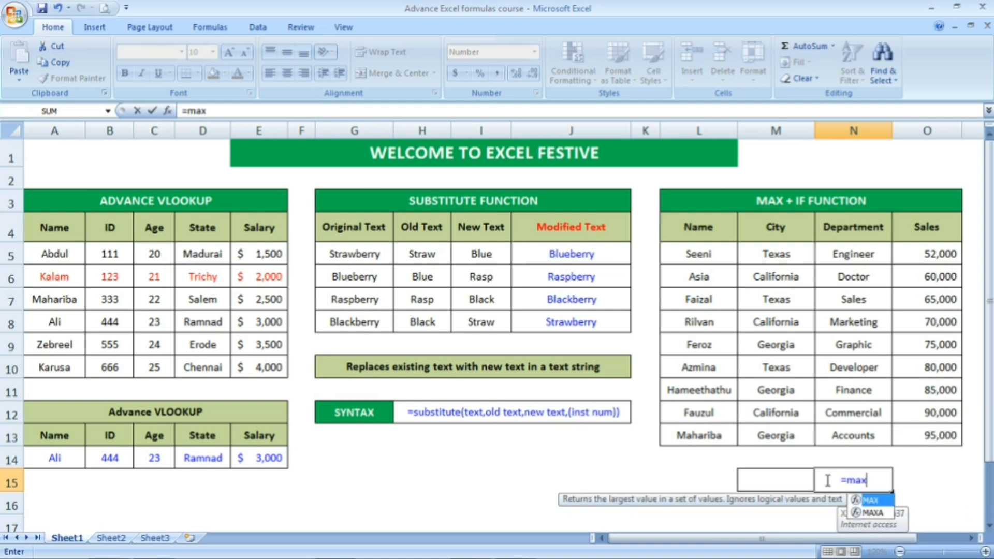
text(()
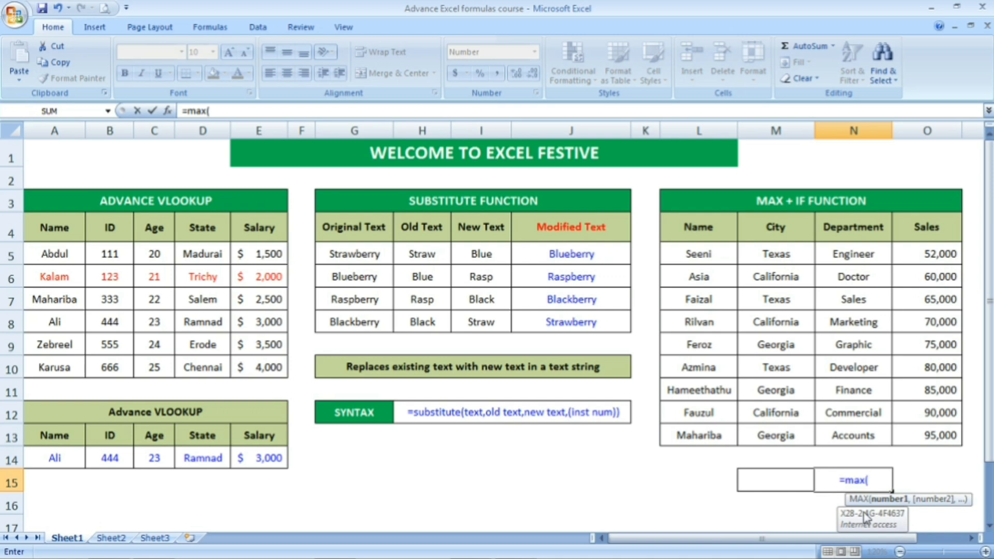
text(if()
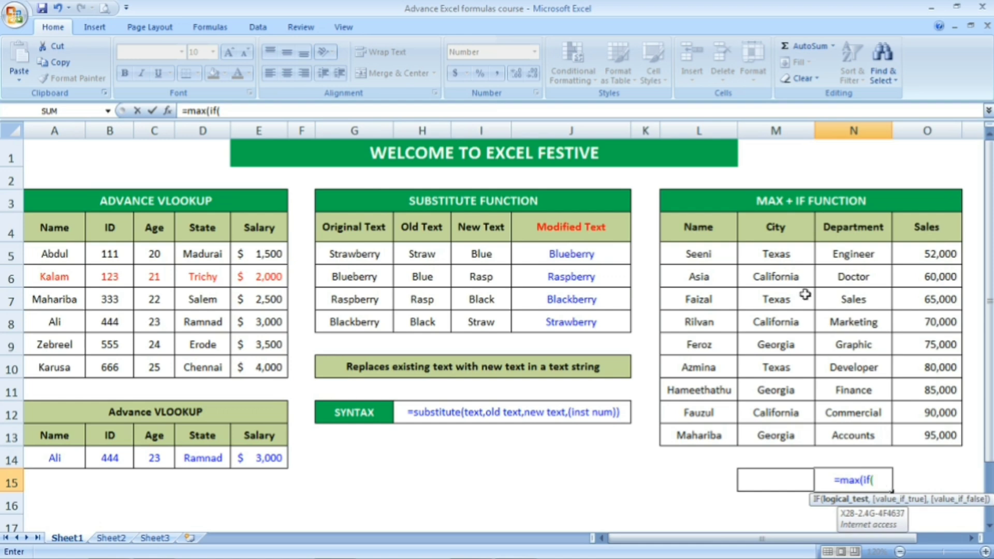
click(792, 255)
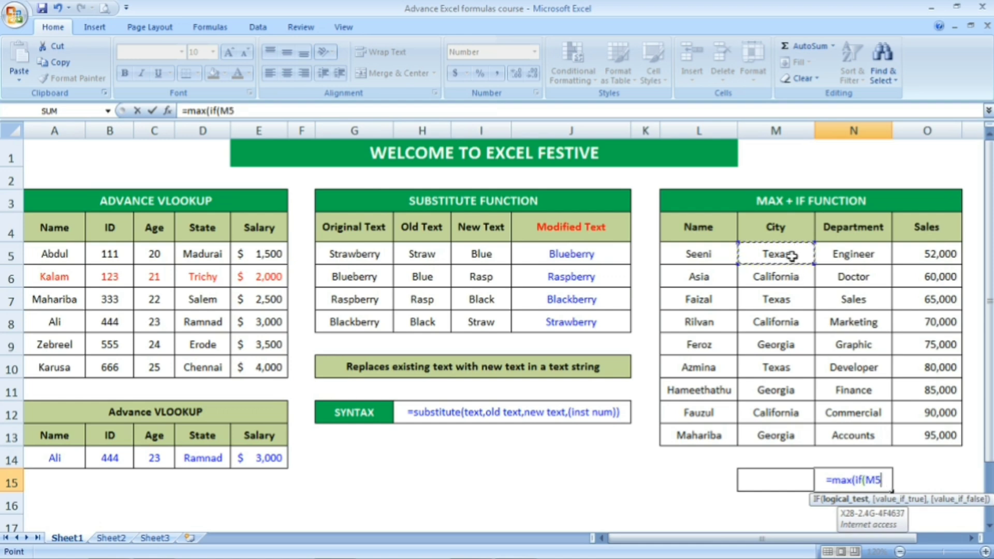
key(ctrl+shift+Down)
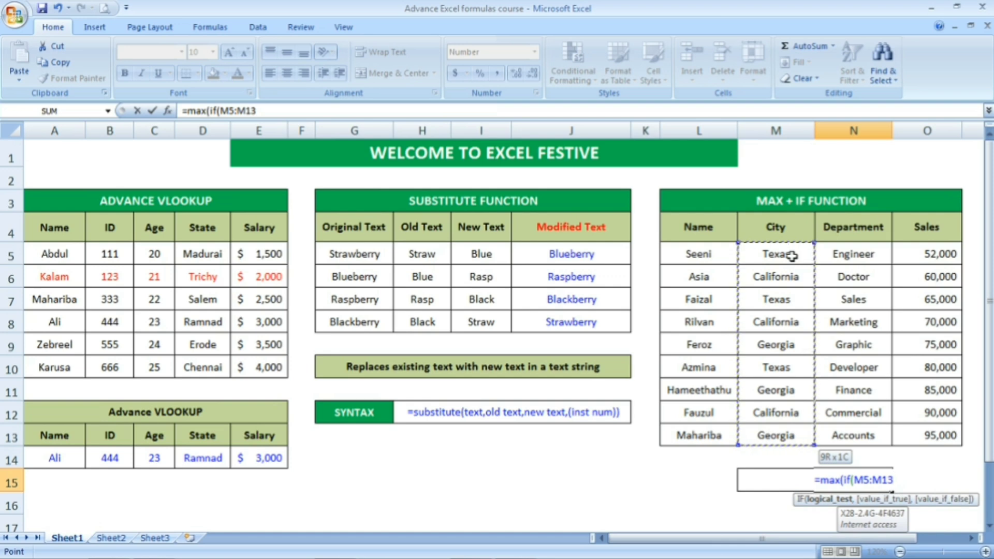
key(F4)
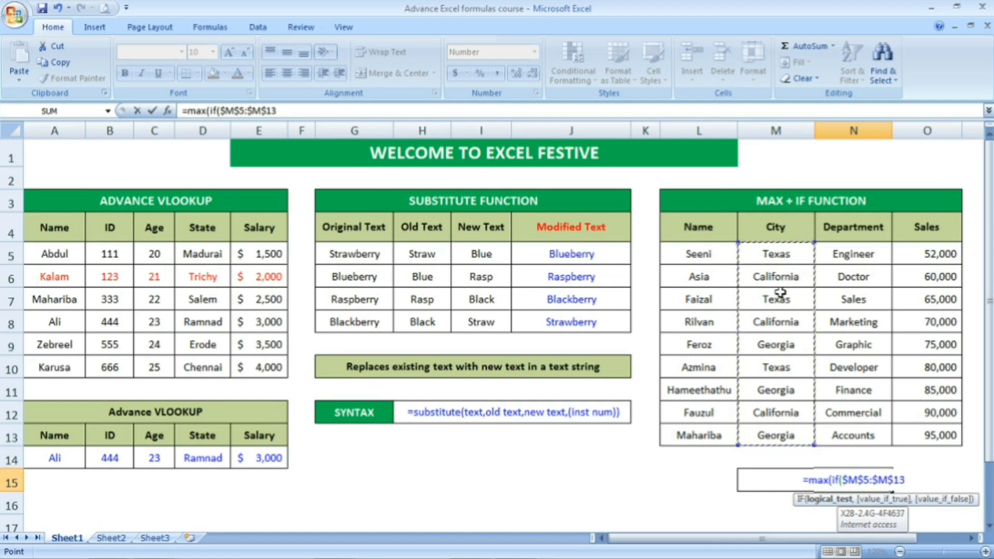
text(=)
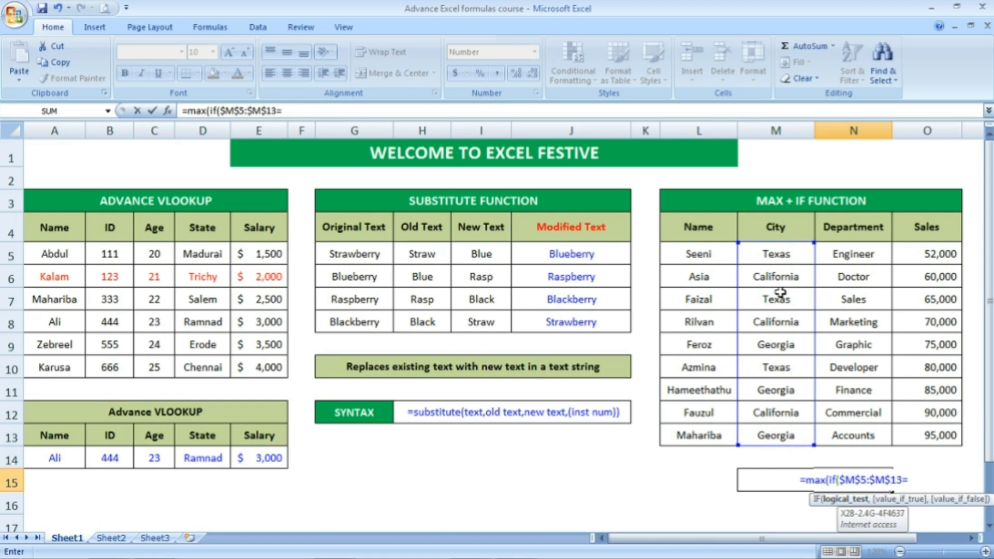
click(744, 480)
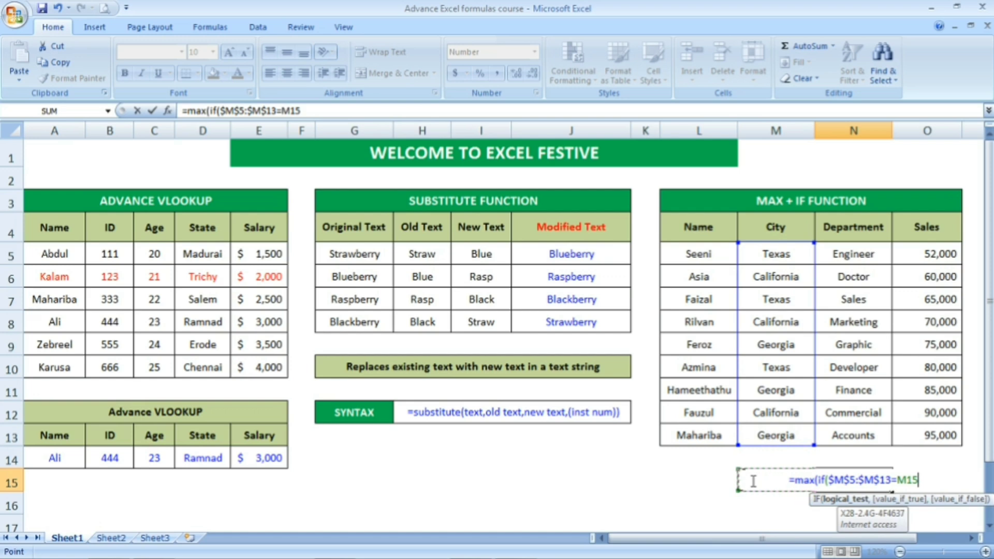
Complete the N15 formula with $O$5:$O$13 as the true value and "" as the false value, and enter it as an array formula
text(,)
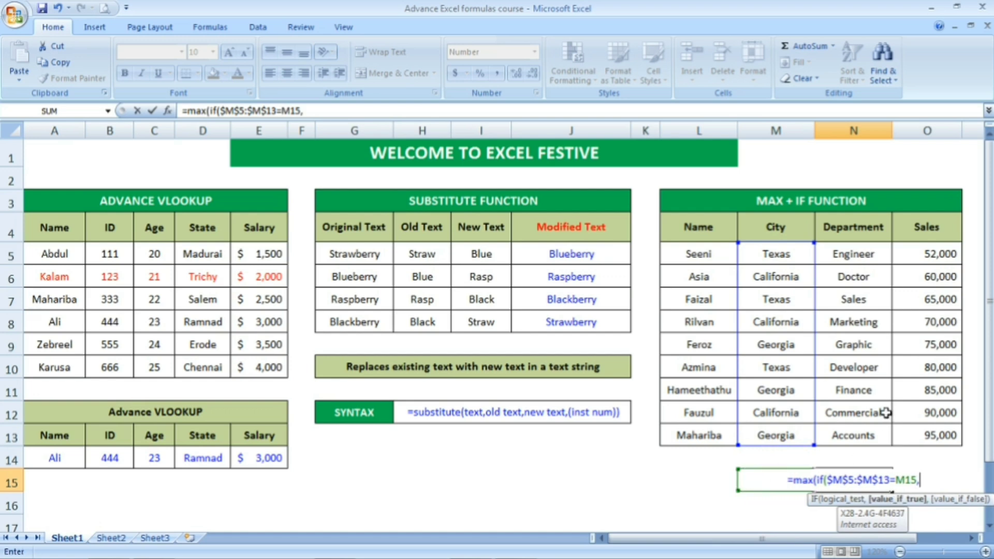
click(938, 256)
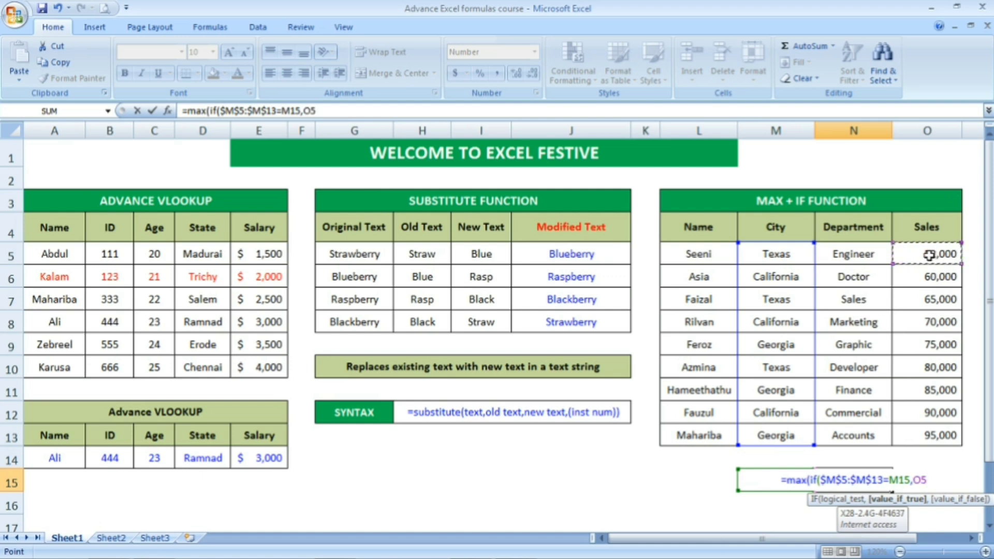
key(ctrl+shift+Down)
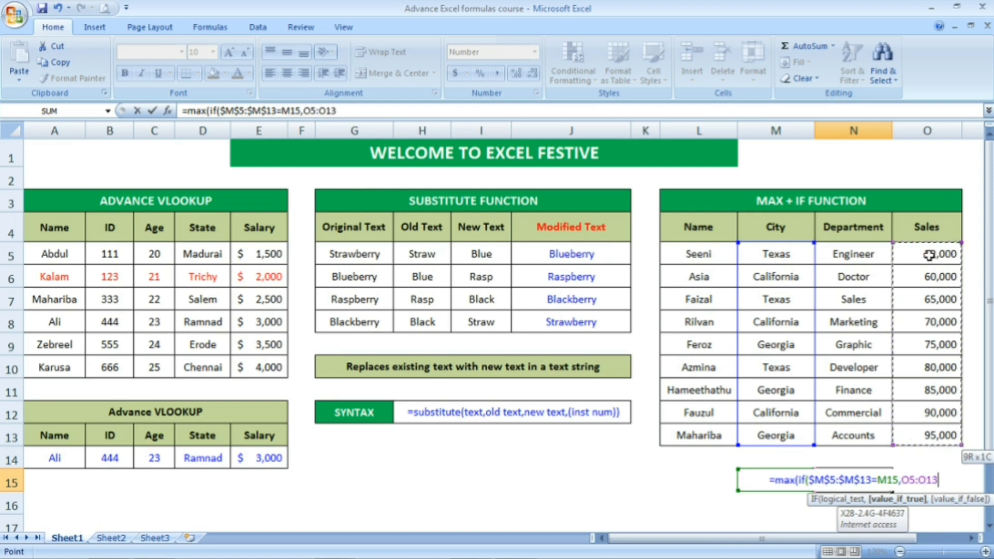
key(F4)
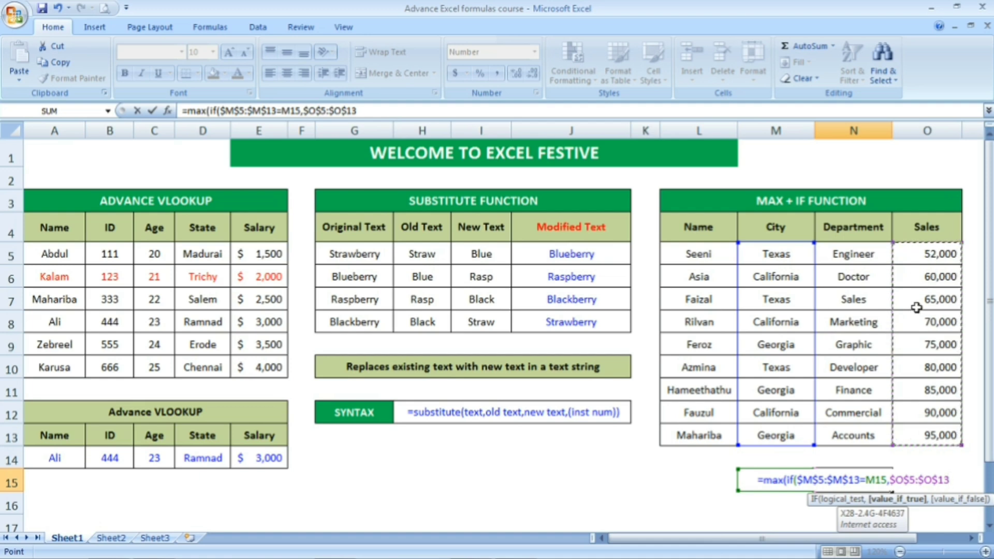
text(,)
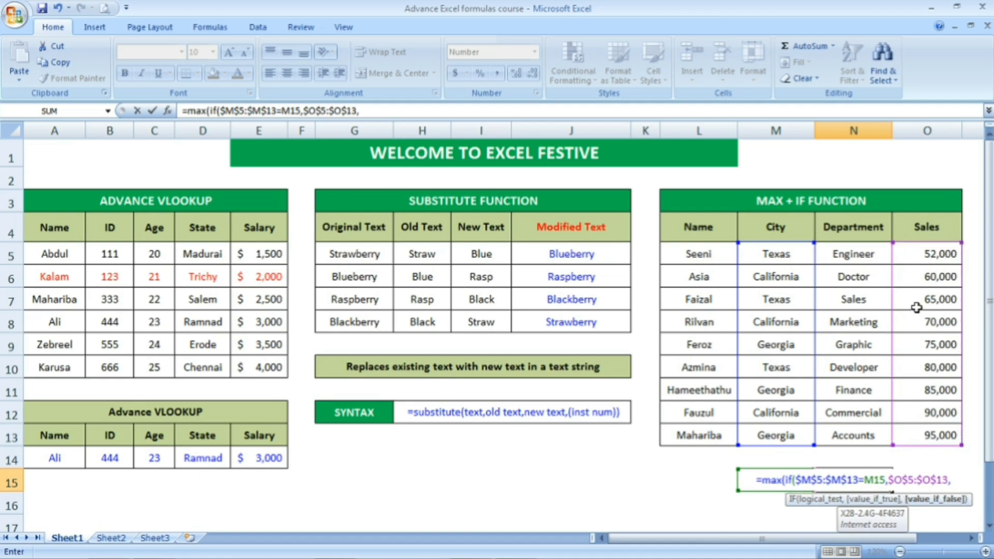
text("")
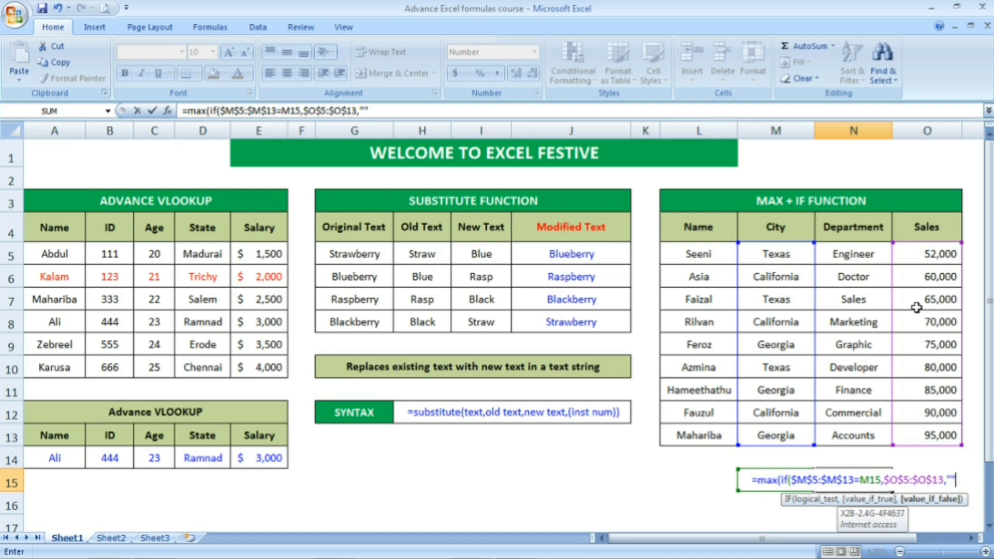
text())
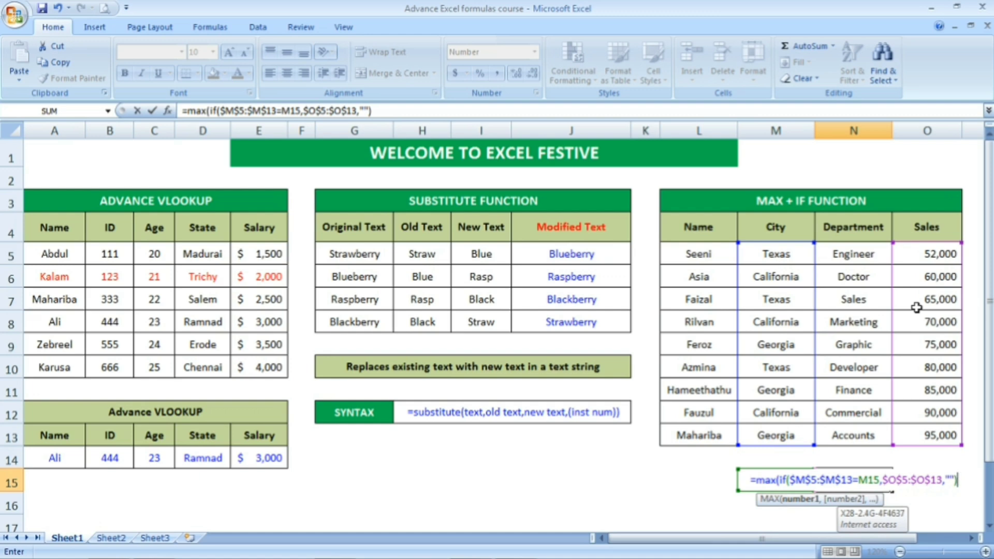
text())
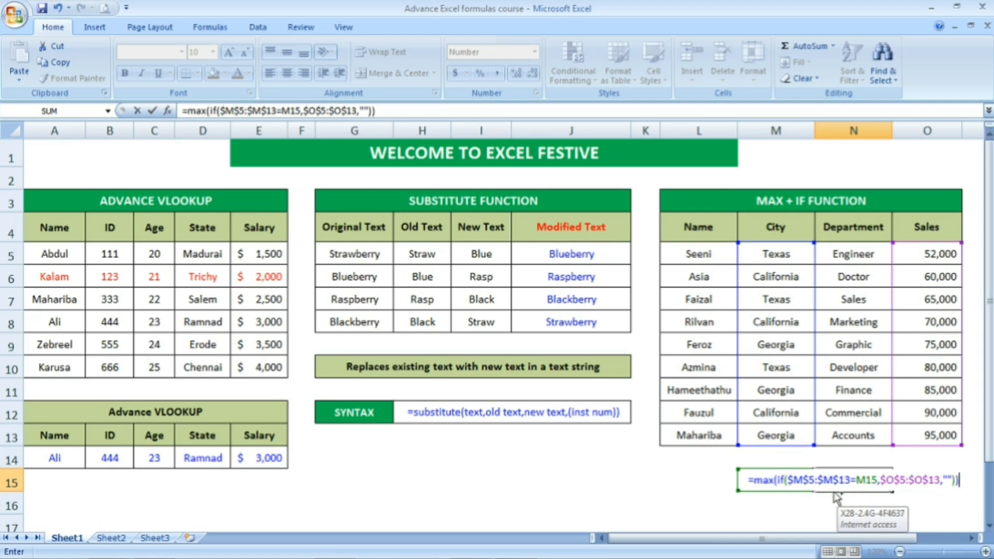
key(ctrl+shift+Return)
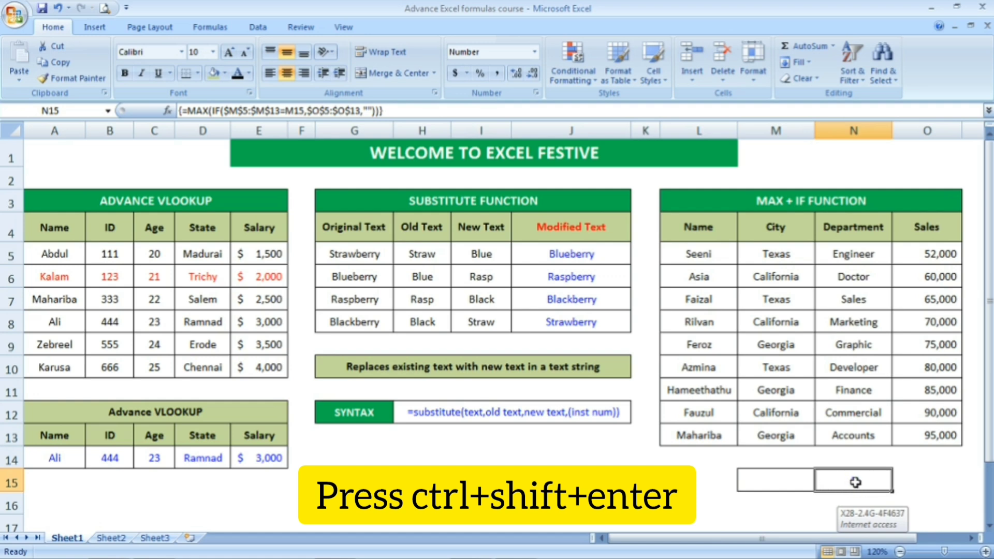
Enter Georgia as the city in M15 and check the maximum sales result in N15
click(786, 482)
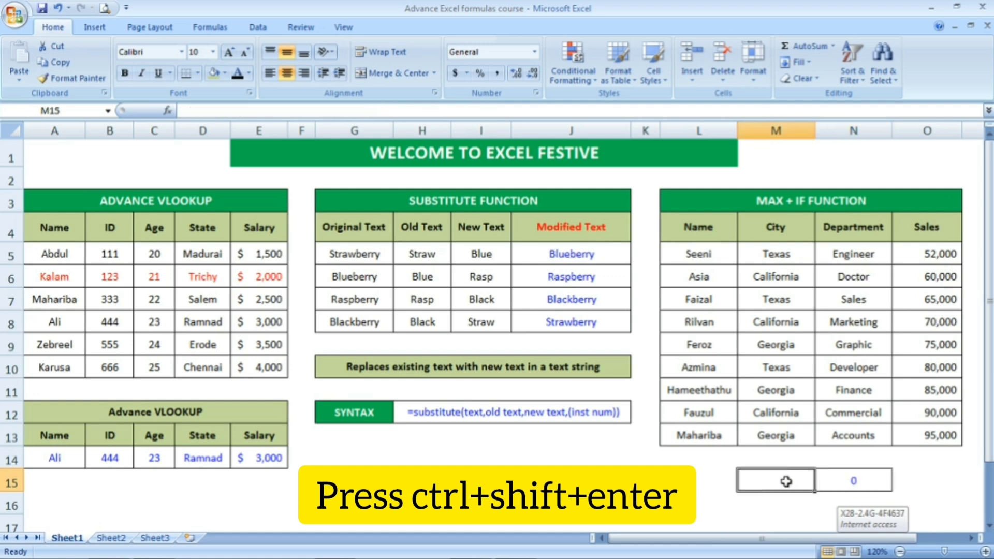
text(Georgia)
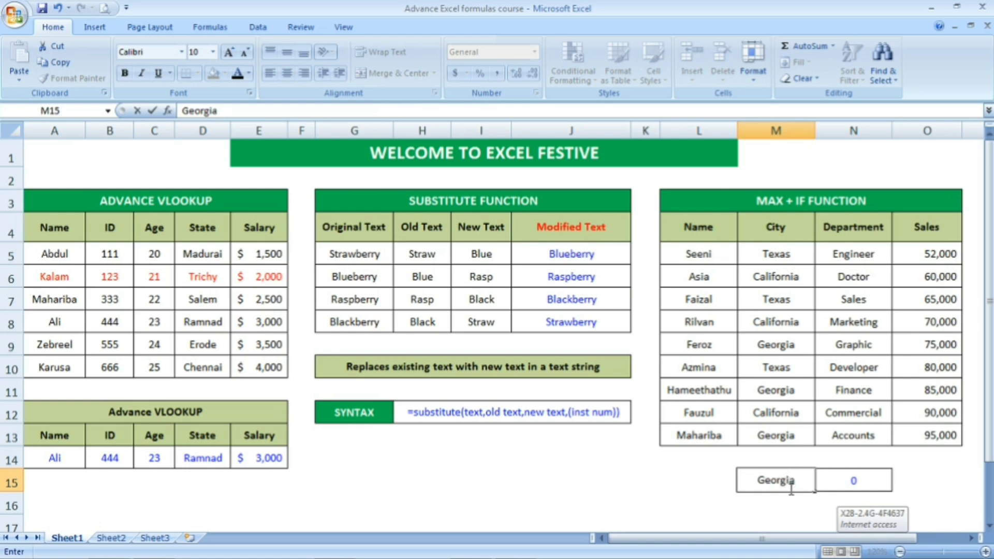
key(Return)
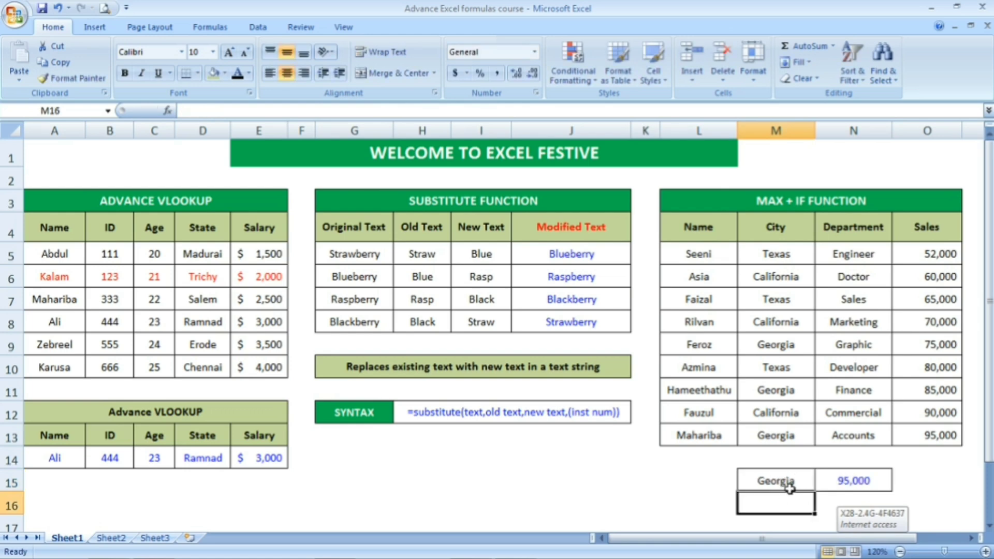
click(847, 481)
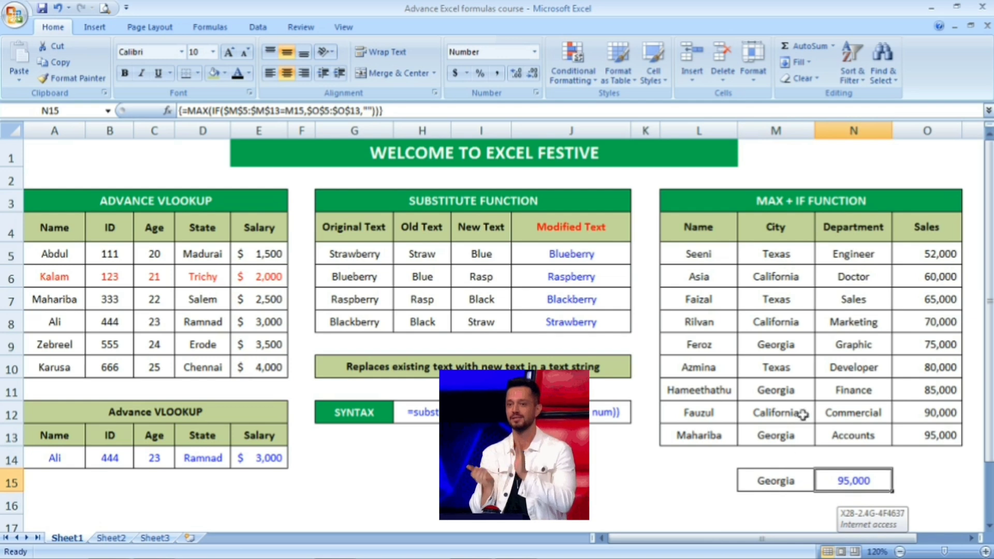
Compare the Georgia rows in the City column and their sales with the MAX + IF result in N15
click(794, 391)
ctrl+click(791, 344)
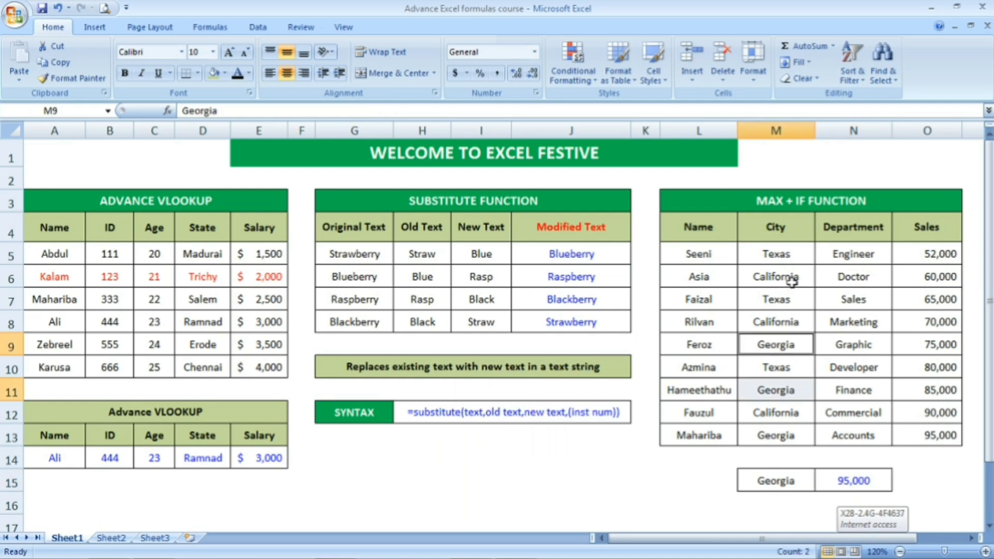
ctrl+click(792, 436)
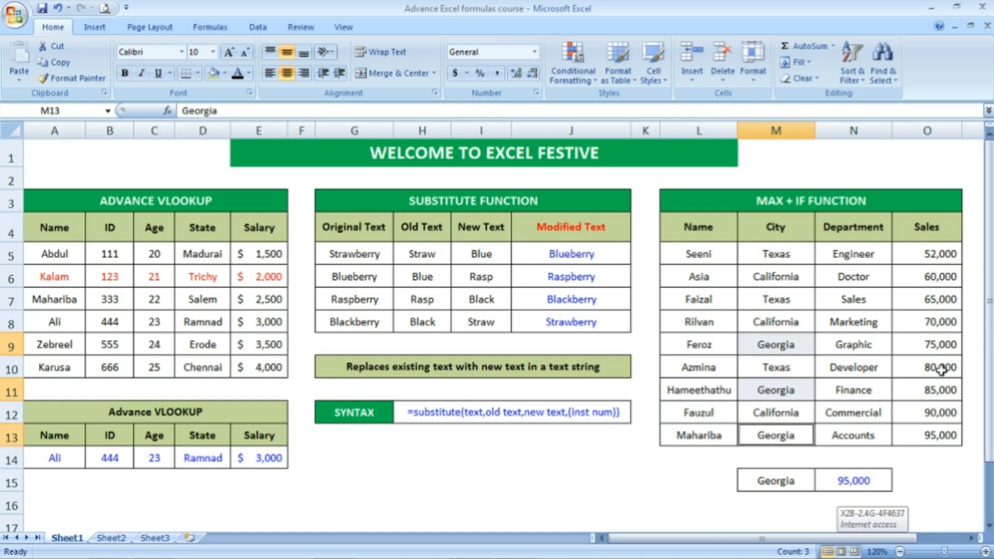
click(936, 438)
click(861, 486)
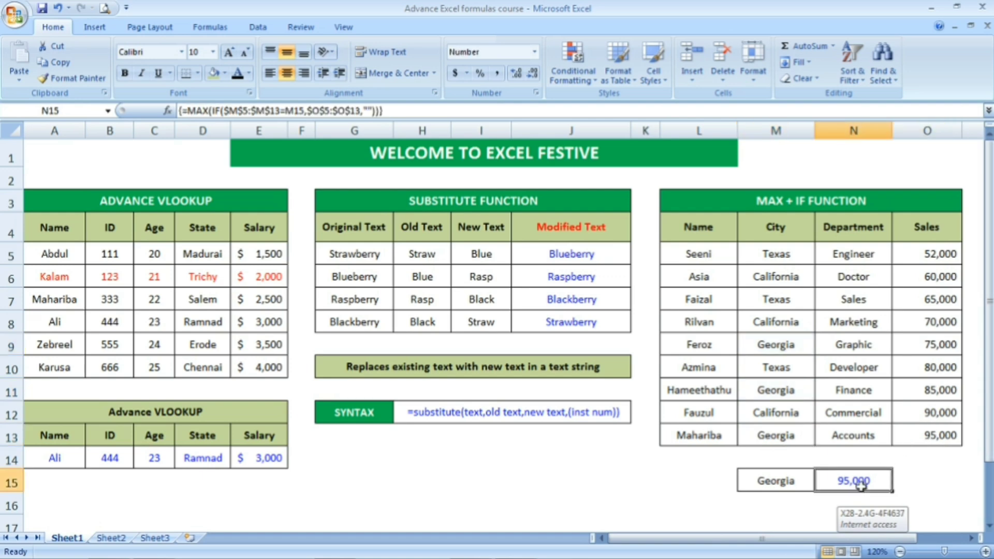
Enter Texas as the city in M15 and check the maximum sales result in N15
click(777, 480)
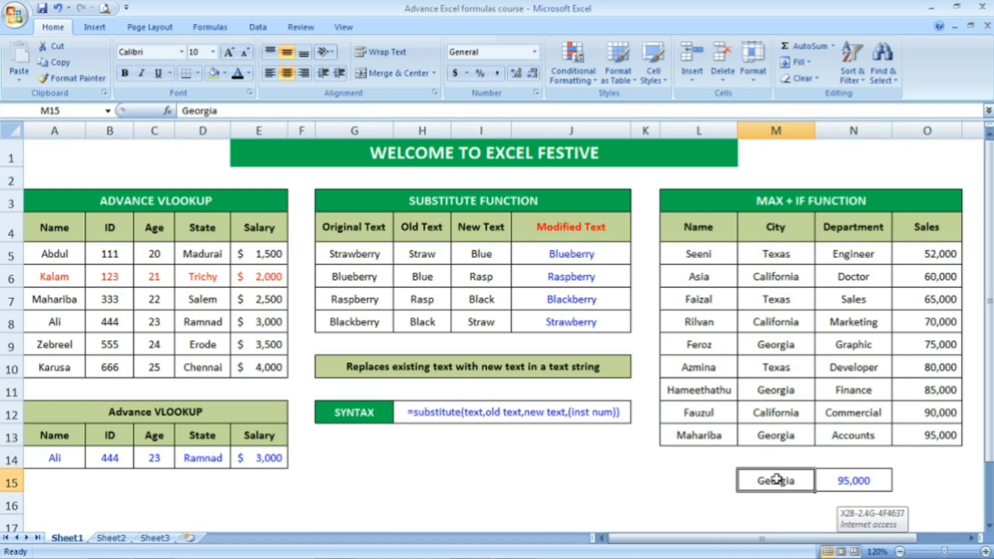
text(Texas)
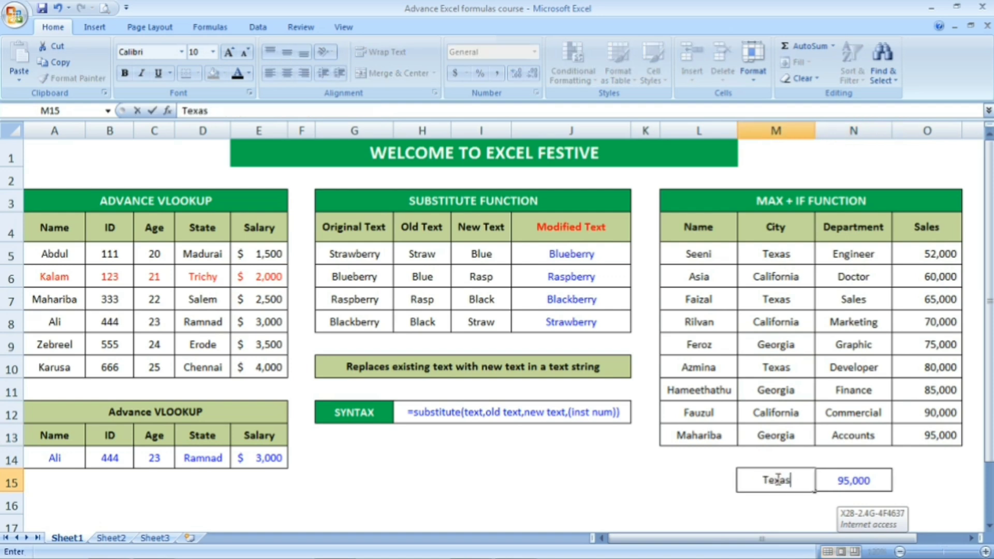
key(Return)
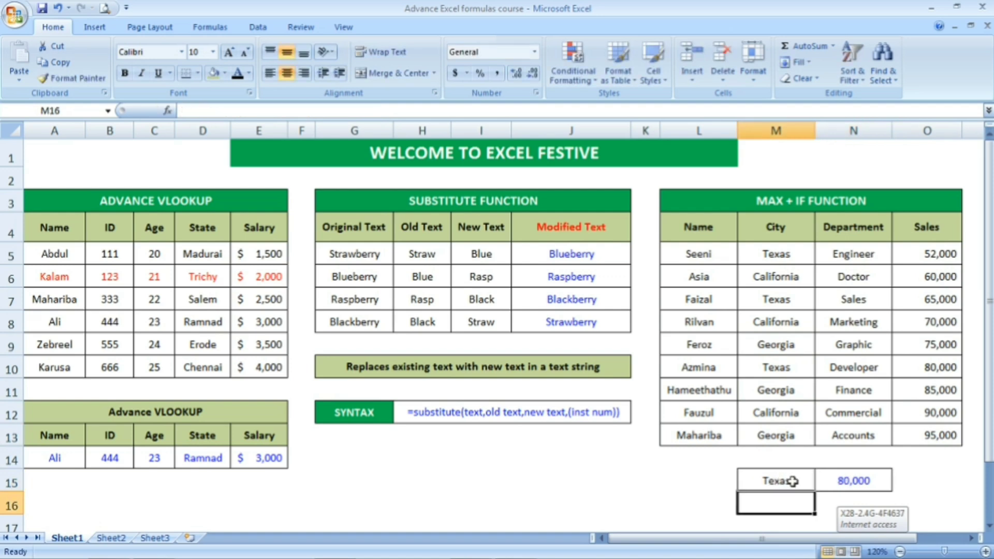
click(838, 480)
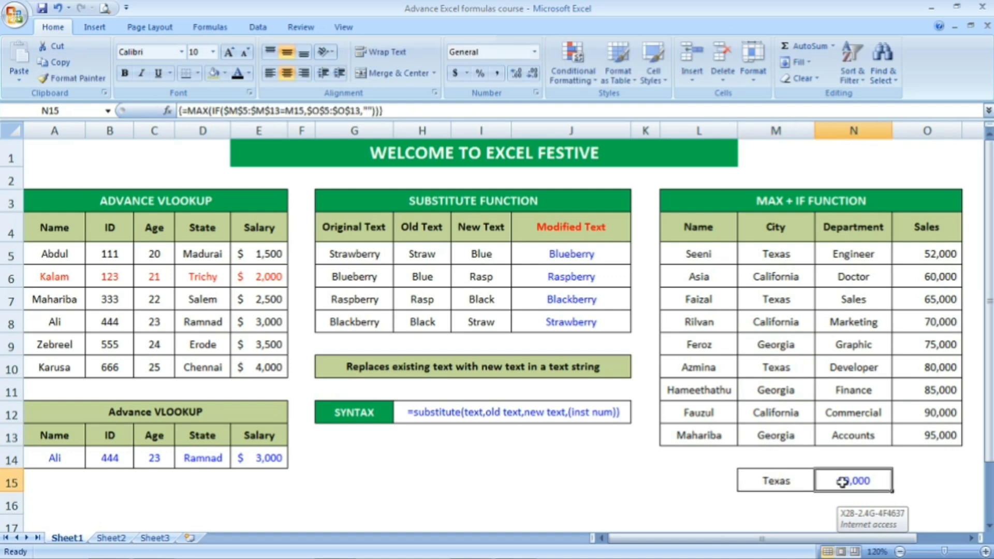
Compare the sales of the Texas rows 5, 7 and 10 with the maximum in N15
click(912, 254)
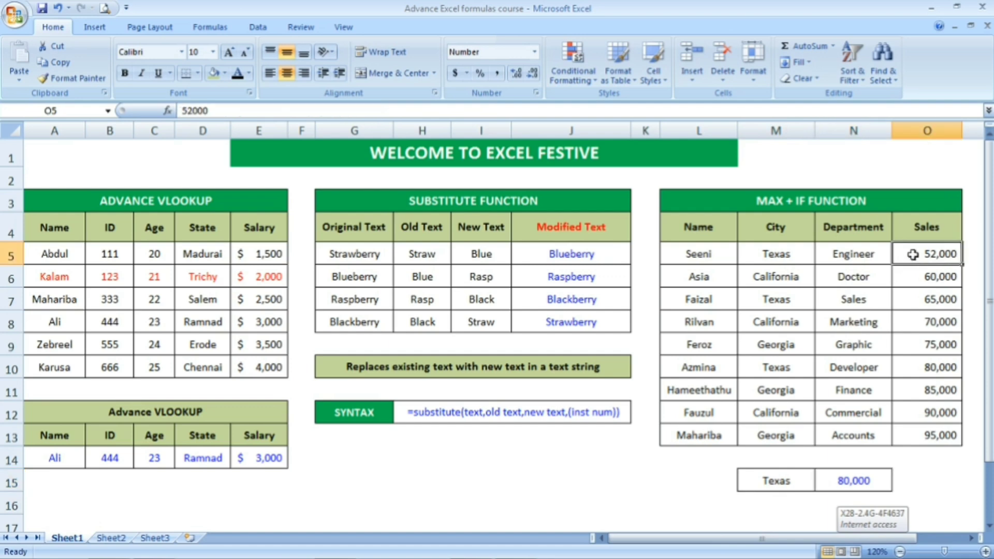
click(920, 298)
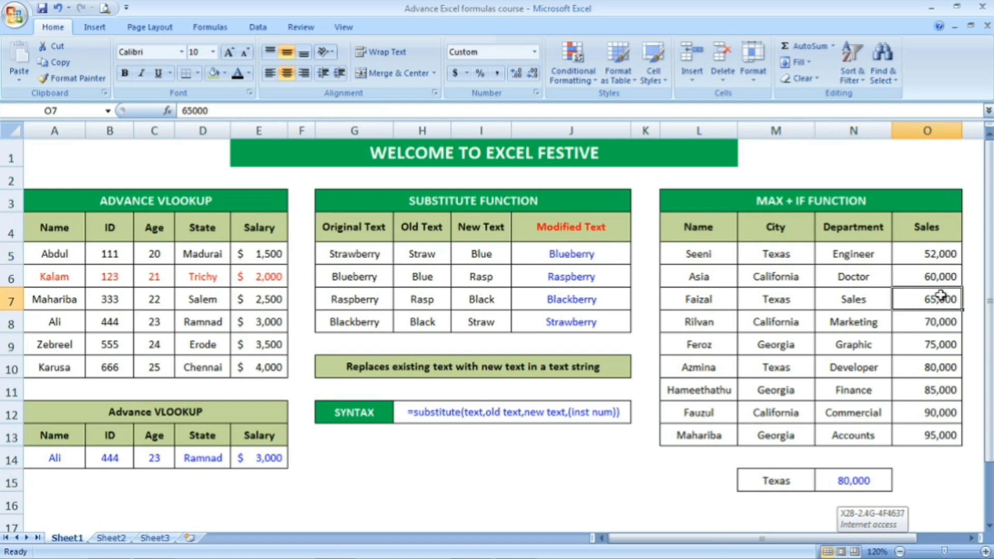
click(805, 369)
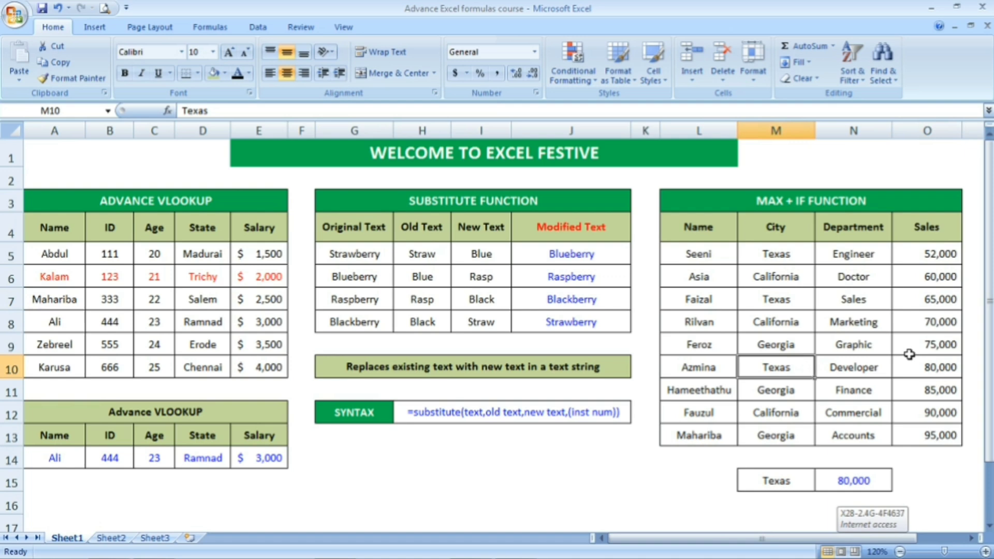
click(935, 368)
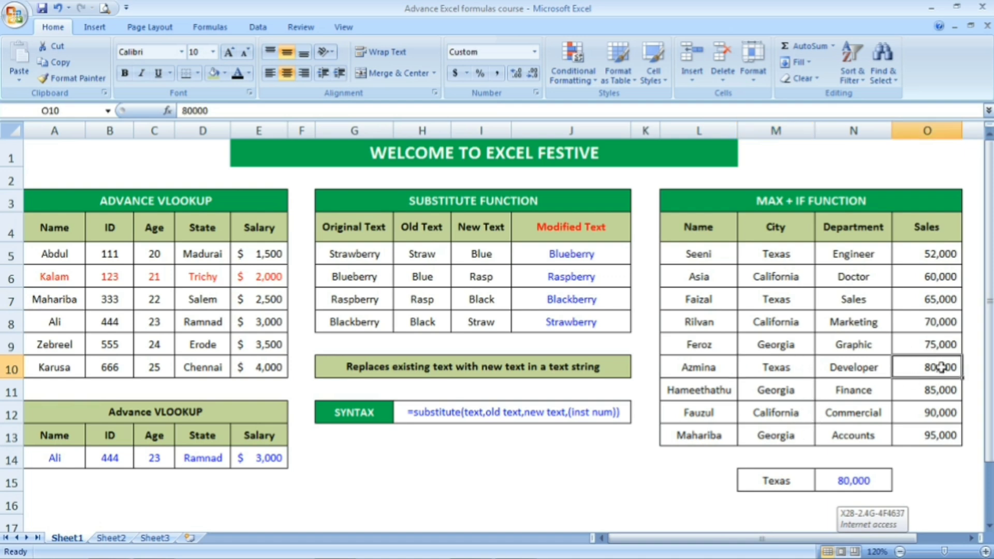
click(877, 479)
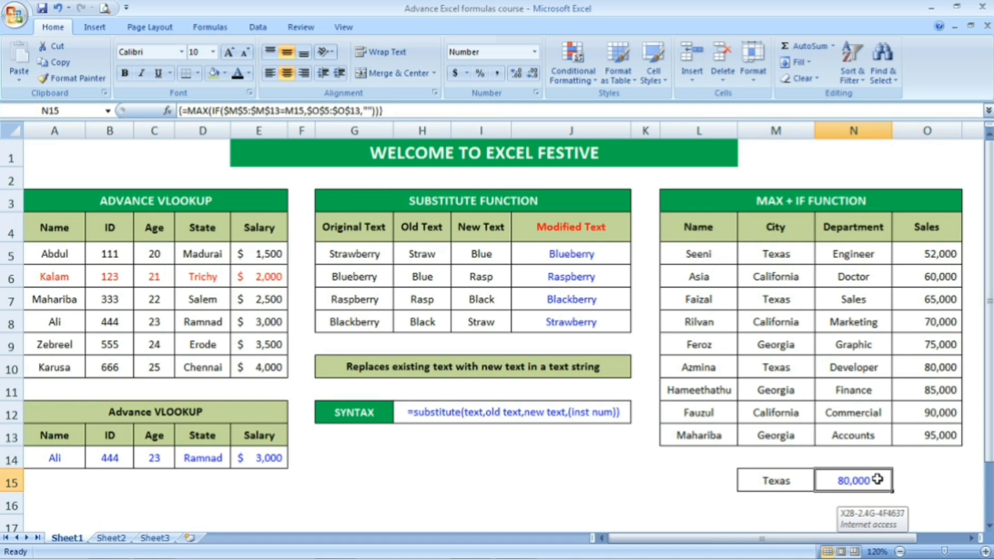
Review the MAX + IF FUNCTION heading, the array formula in N15 and the Georgia sales in rows 9 and 11
click(848, 207)
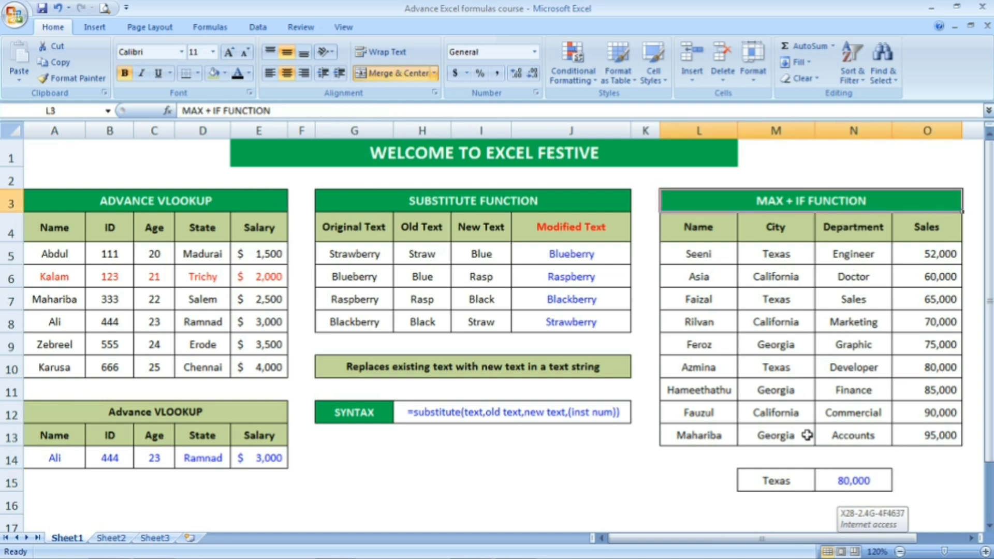
click(819, 486)
click(836, 482)
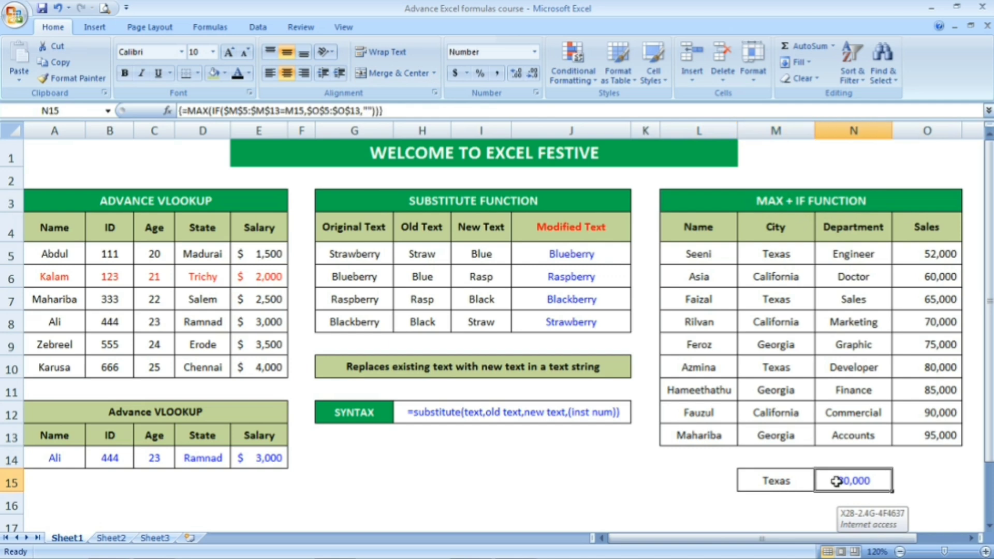
click(932, 389)
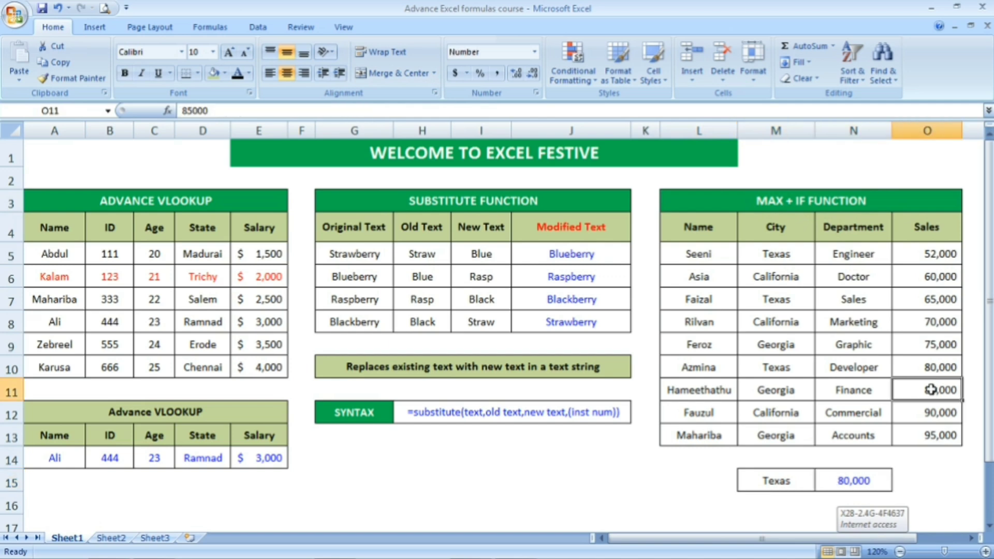
click(936, 354)
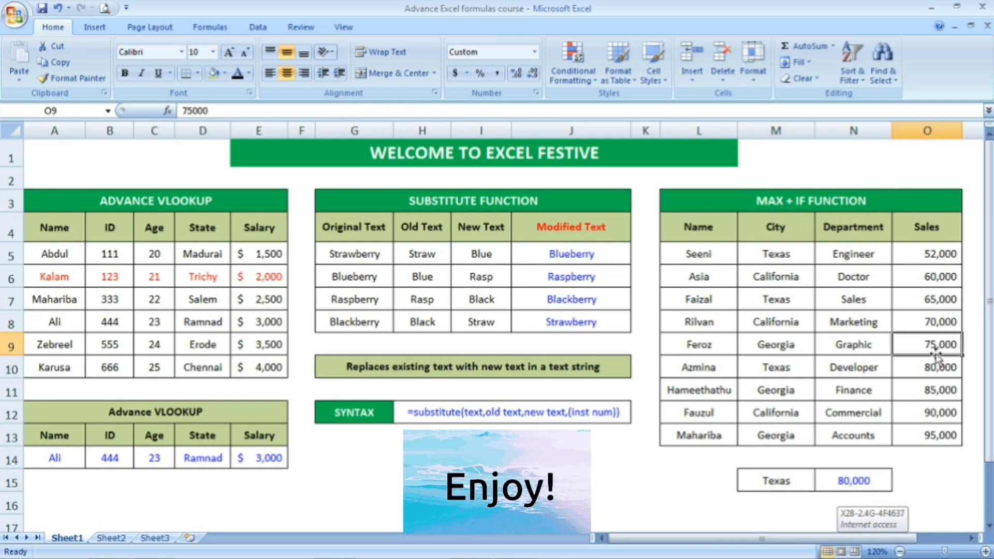
click(785, 354)
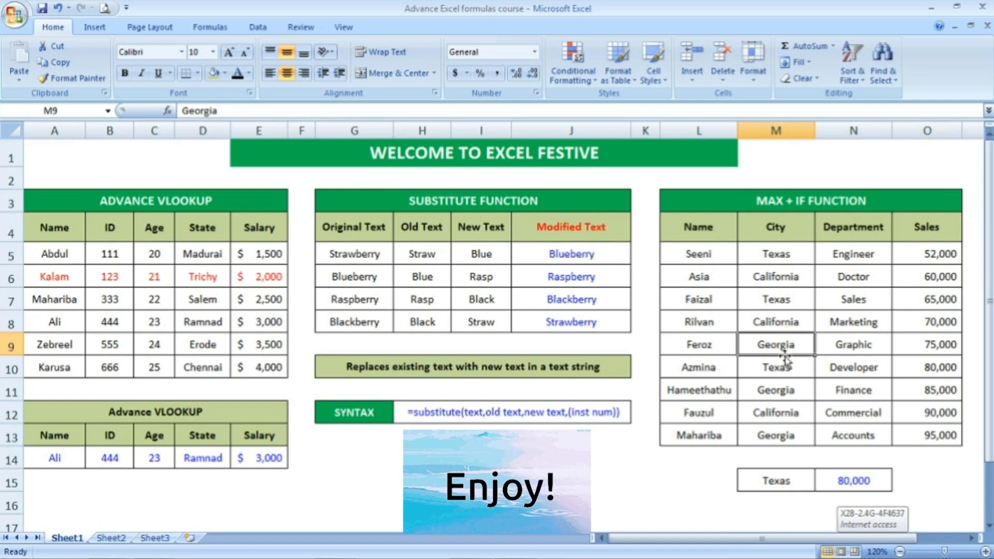
Recap the ADVANCE VLOOKUP, SUBSTITUTE FUNCTION and MAX + IF FUNCTION tables, including the SUBSTITUTE formula in J8
click(279, 200)
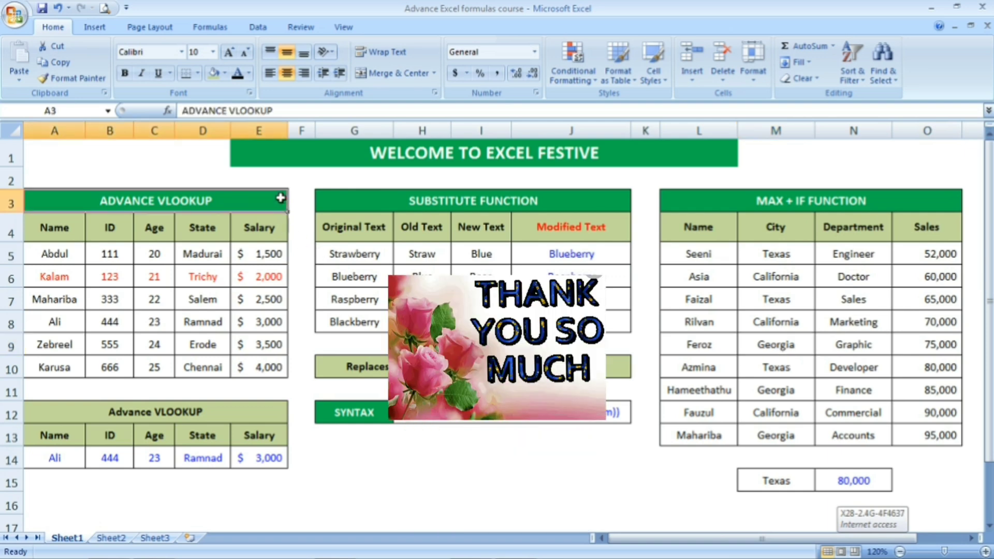
click(419, 202)
click(746, 202)
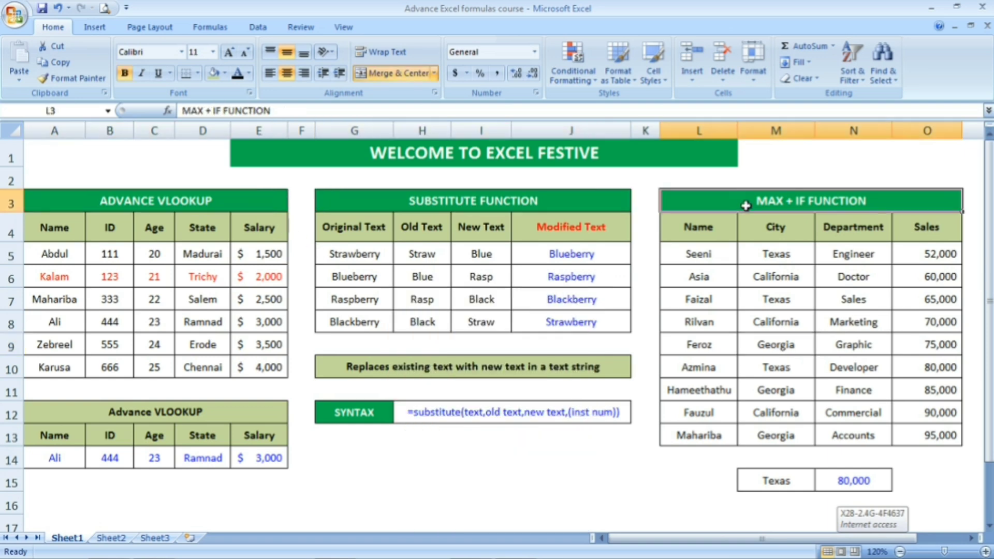
click(481, 458)
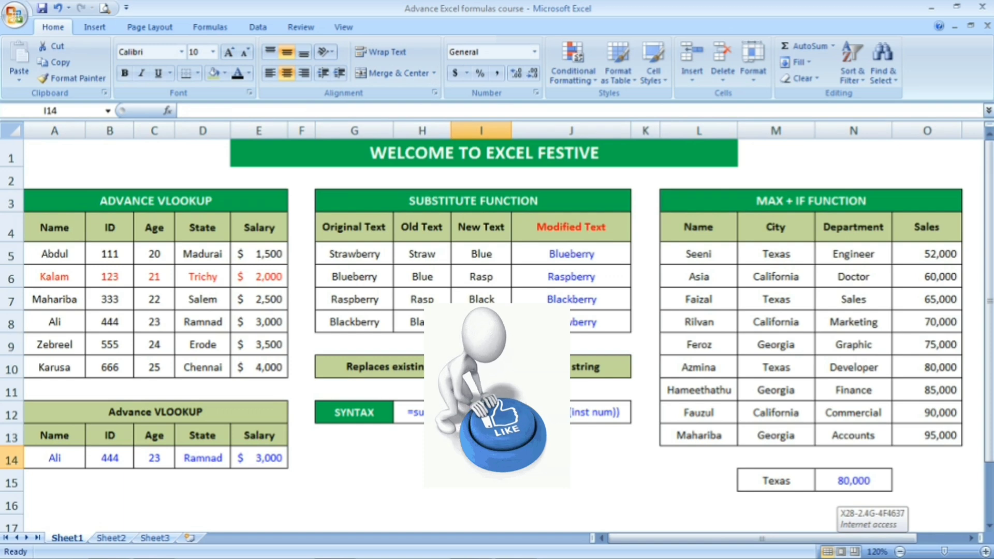
click(569, 321)
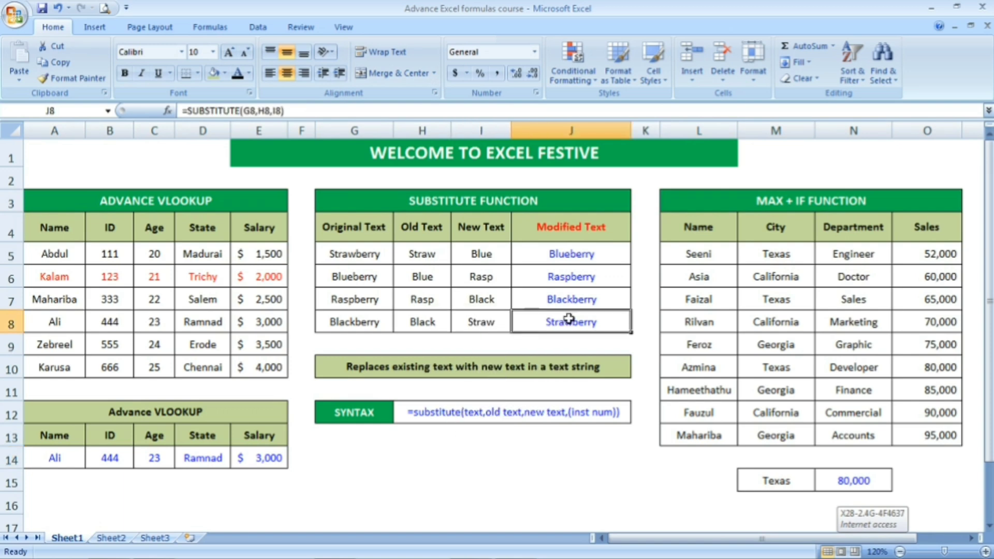
click(741, 367)
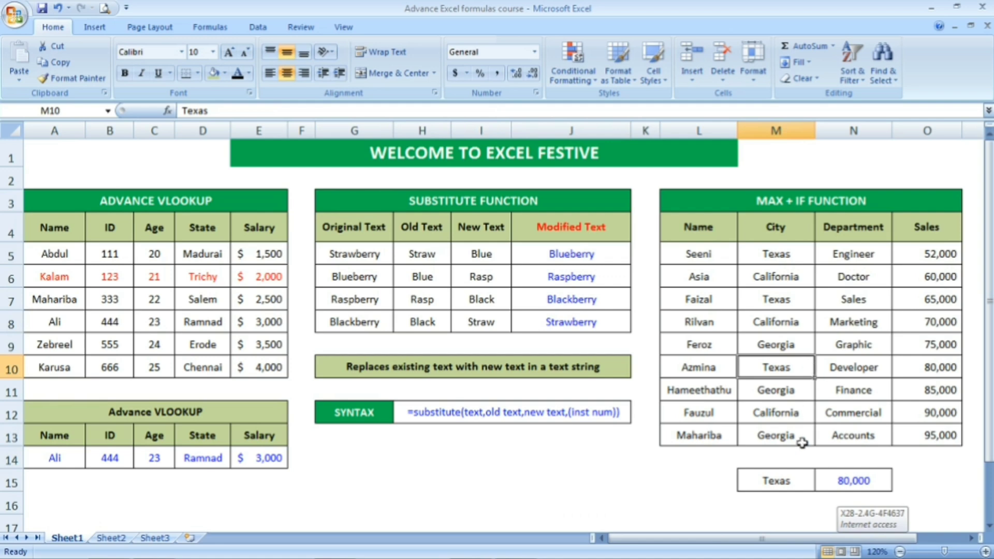
Enter California as the city in M15 to look up its maximum sales
click(787, 475)
text(California)
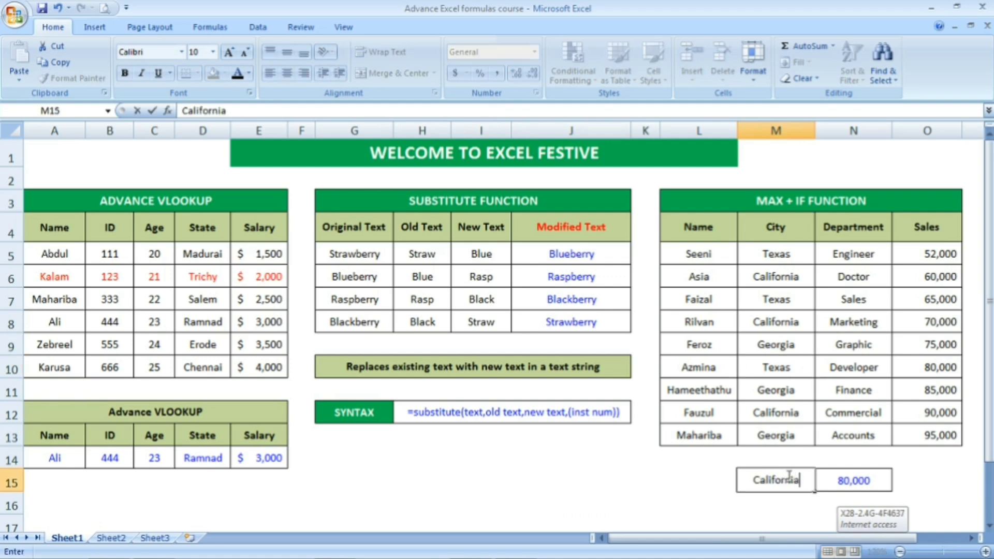
key(Return)
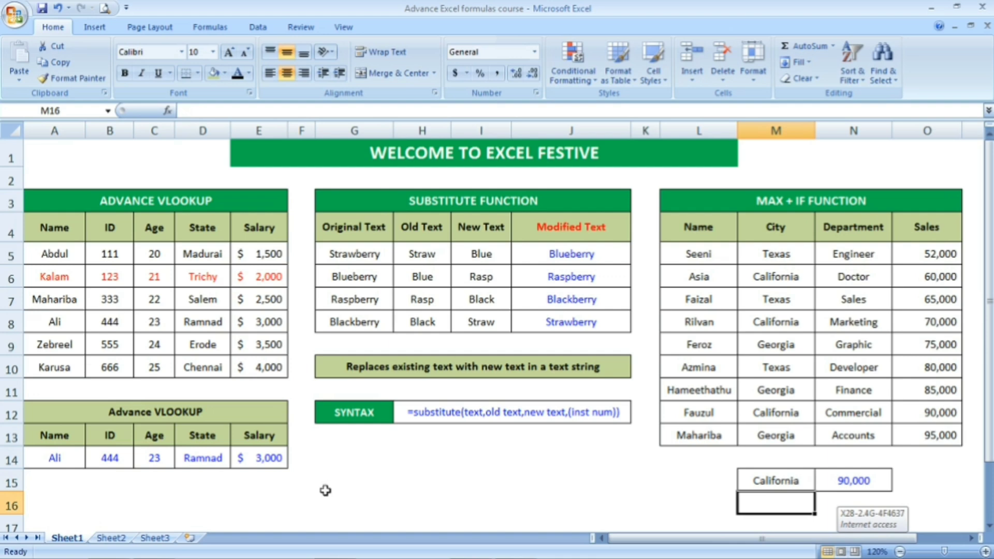
Enter the name from the first row of the VLOOKUP source table in A14 to look up that person's details
click(65, 458)
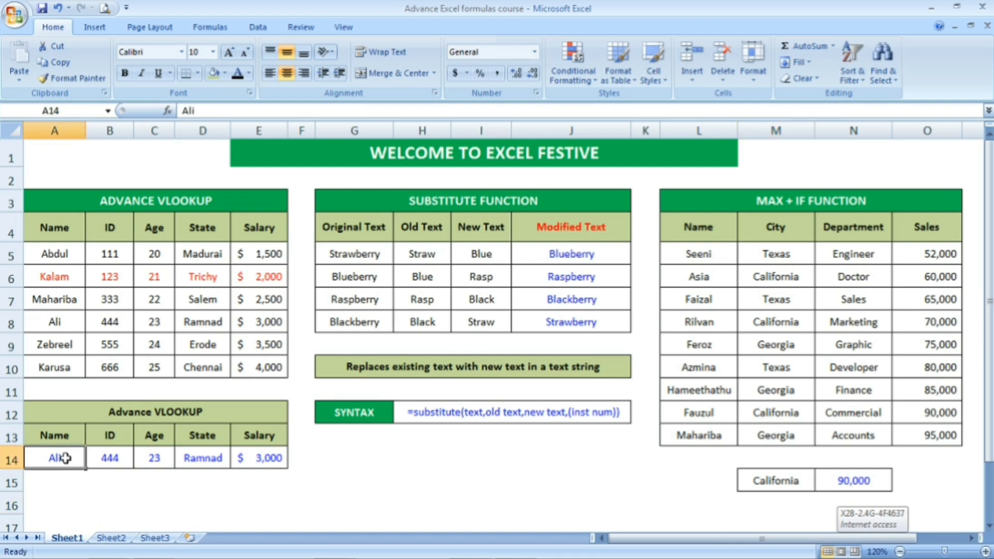
text(Abdul)
key(Return)
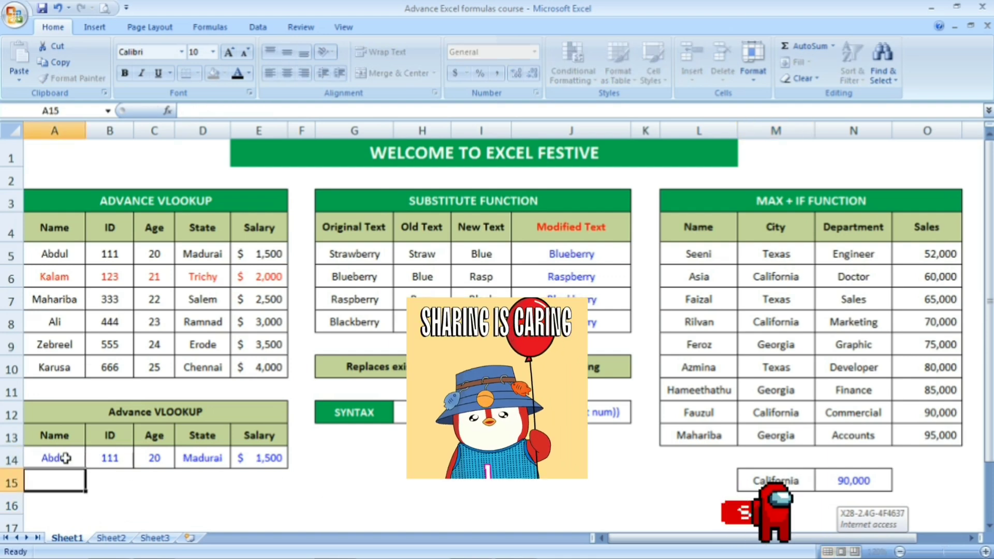
click(445, 486)
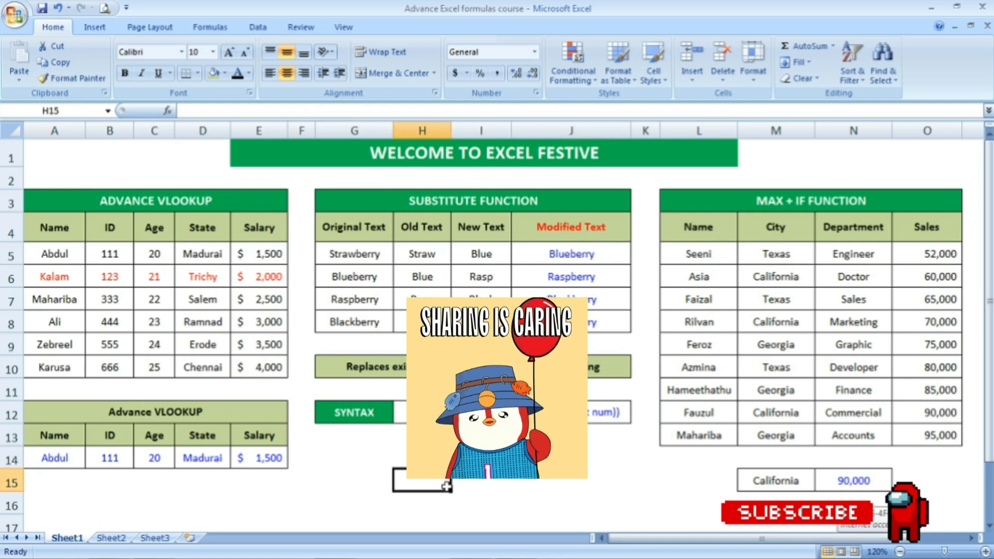
click(490, 280)
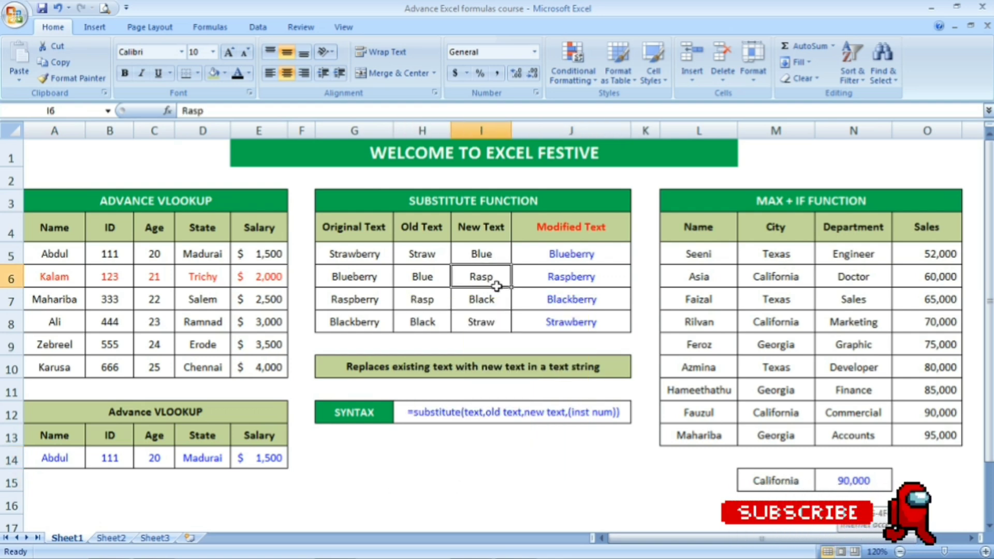
click(492, 463)
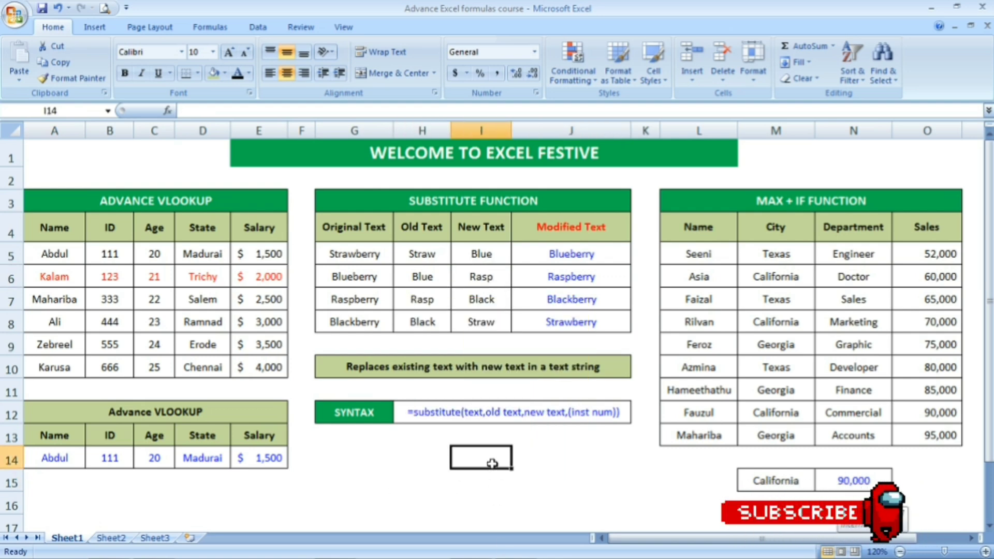